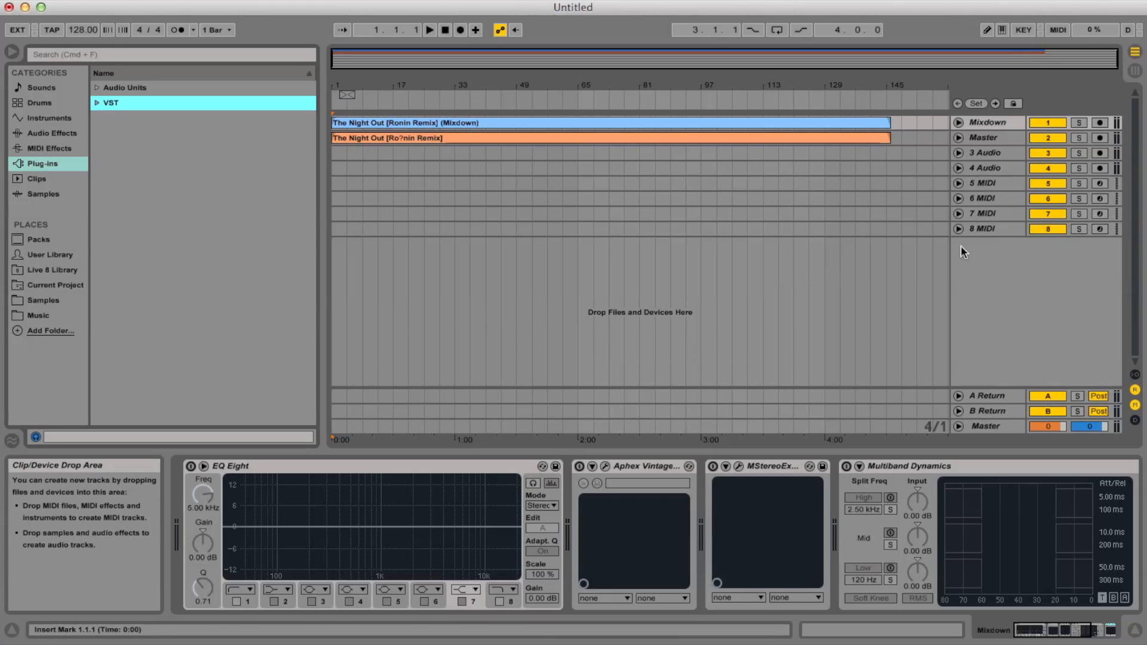
Unfold the Mixdown track and set its automation device display to None.
{"action": "left_click", "coordinate": [960, 122]}
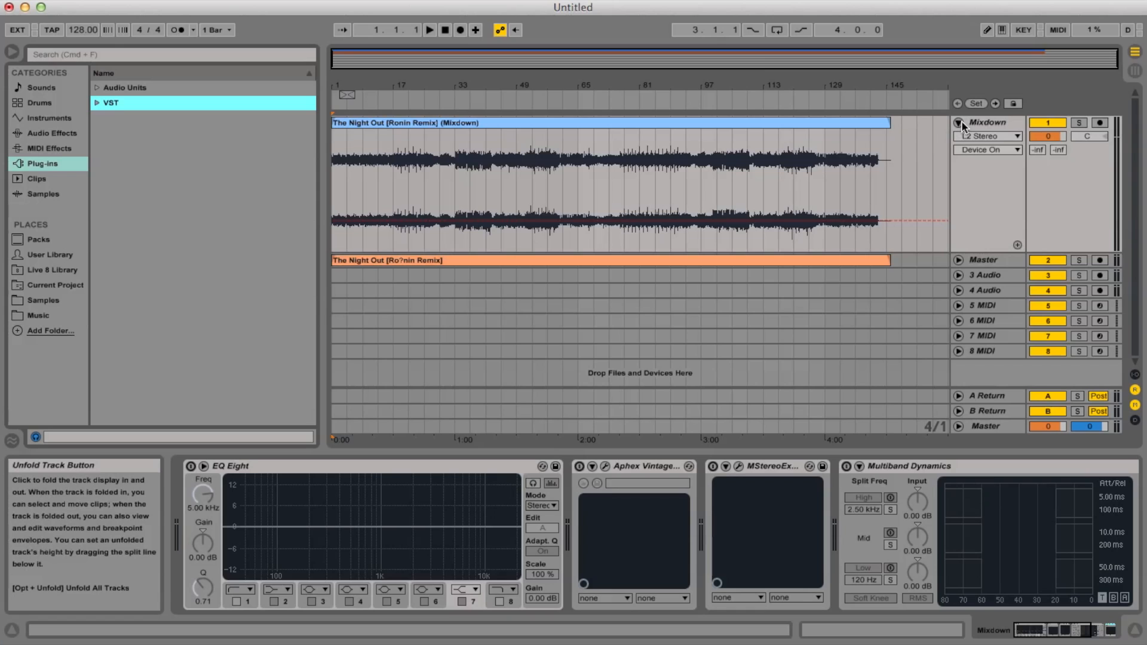
{"action": "left_click", "coordinate": [974, 135]}
{"action": "left_click", "coordinate": [977, 147]}
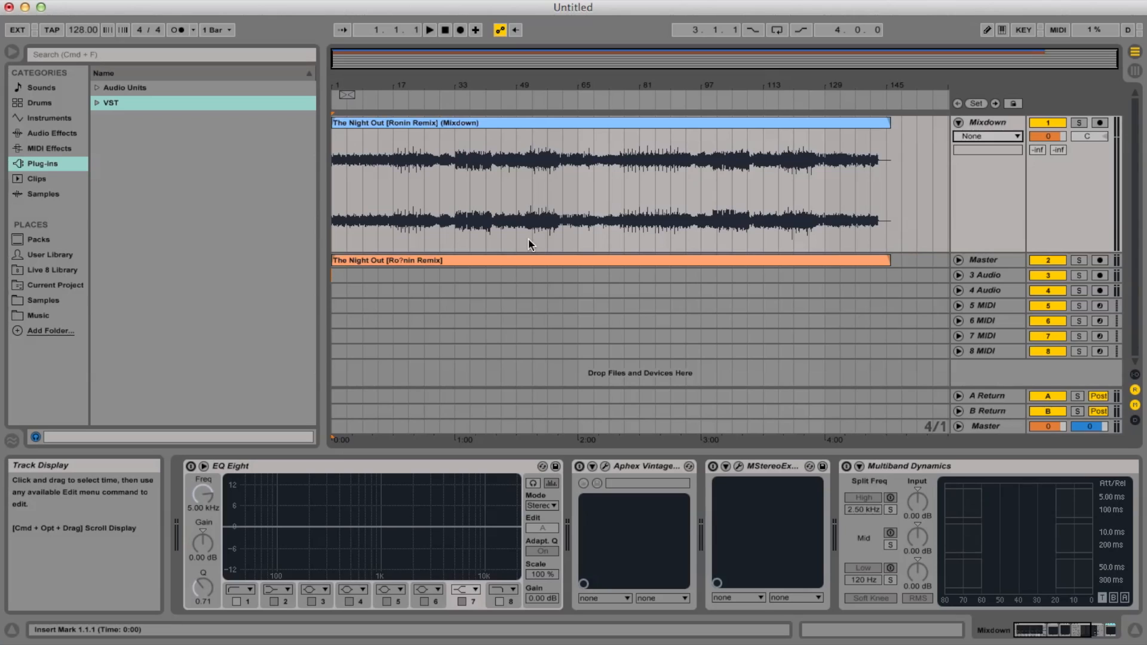
Play the opening bars of the Mixdown track from 1.1.1, stop, and return to the start.
{"action": "left_click_drag", "start_coordinate": [902, 179], "coordinate": [327, 161]}
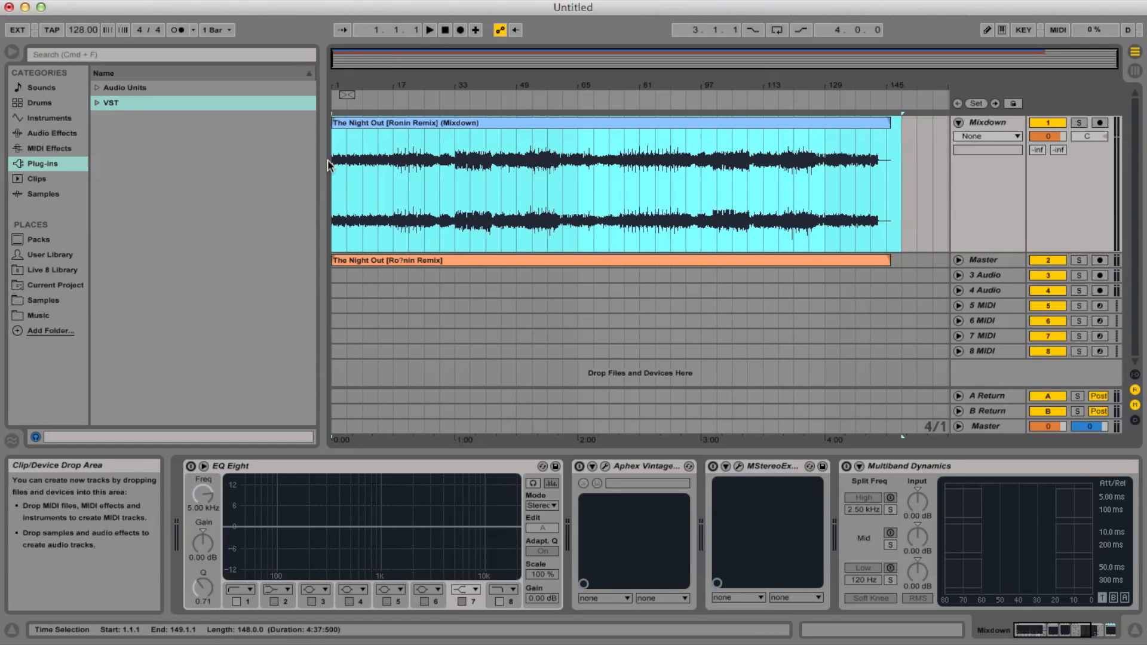
{"action": "left_click", "coordinate": [393, 178]}
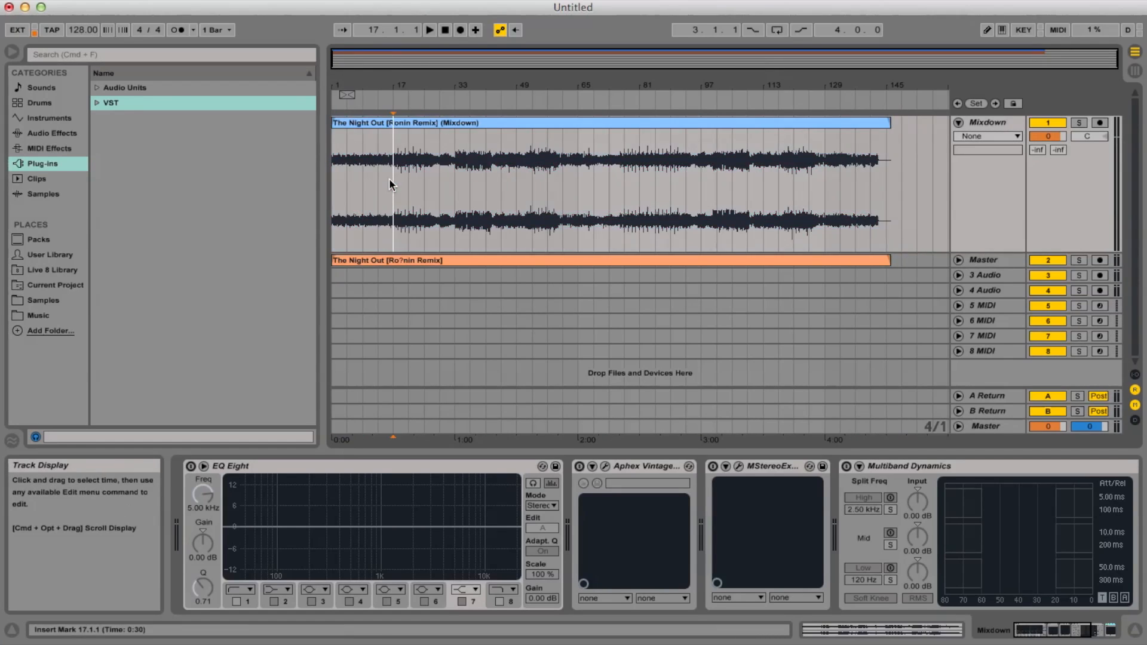
{"action": "left_click", "coordinate": [333, 180]}
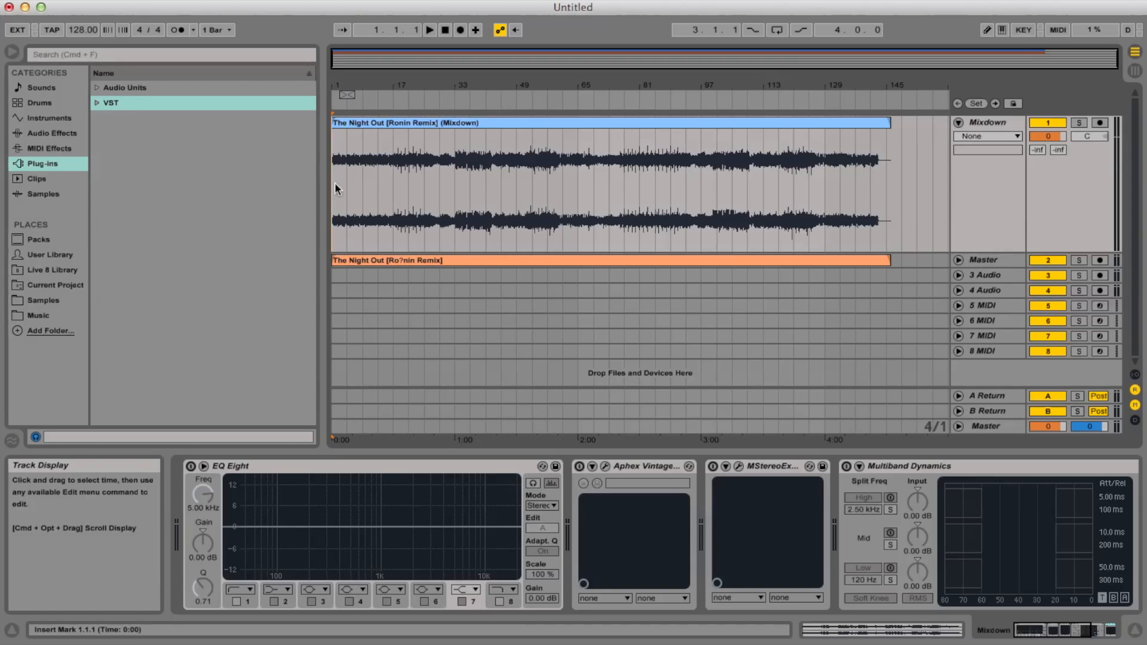
{"action": "key", "text": "space"}
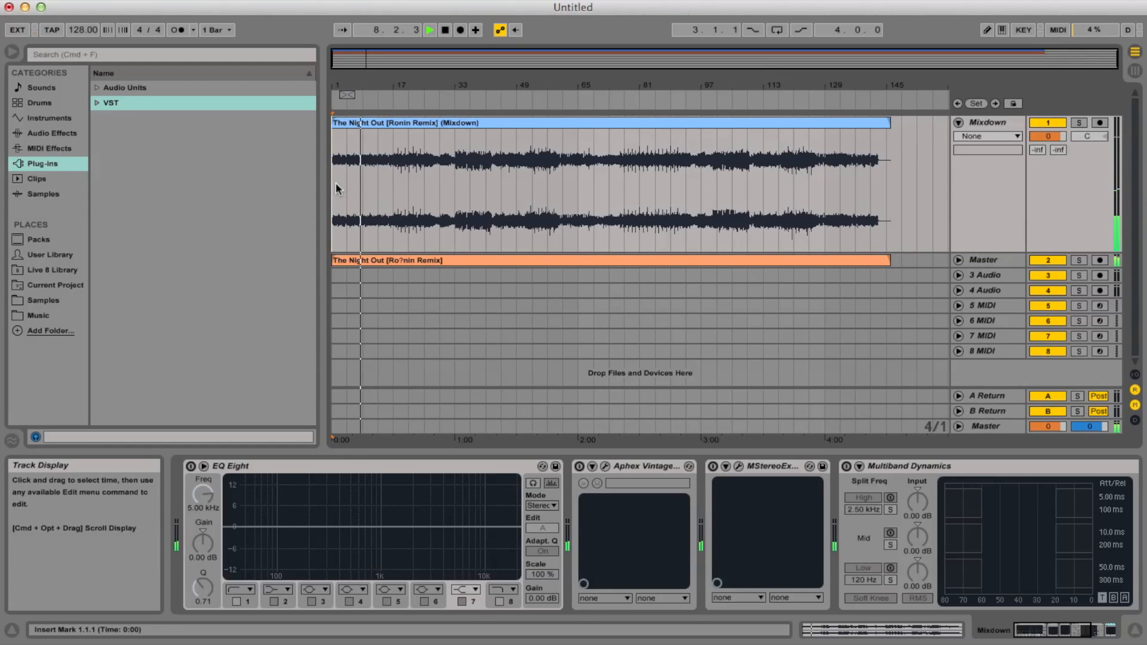
{"action": "key", "text": "space"}
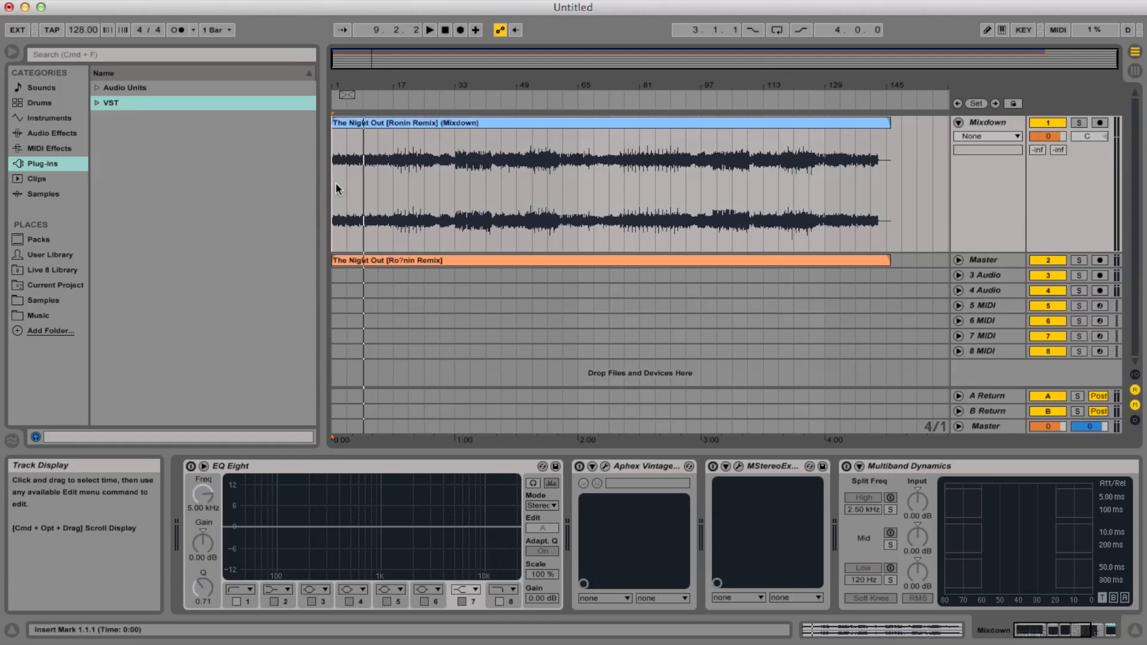
{"action": "key", "text": "Home"}
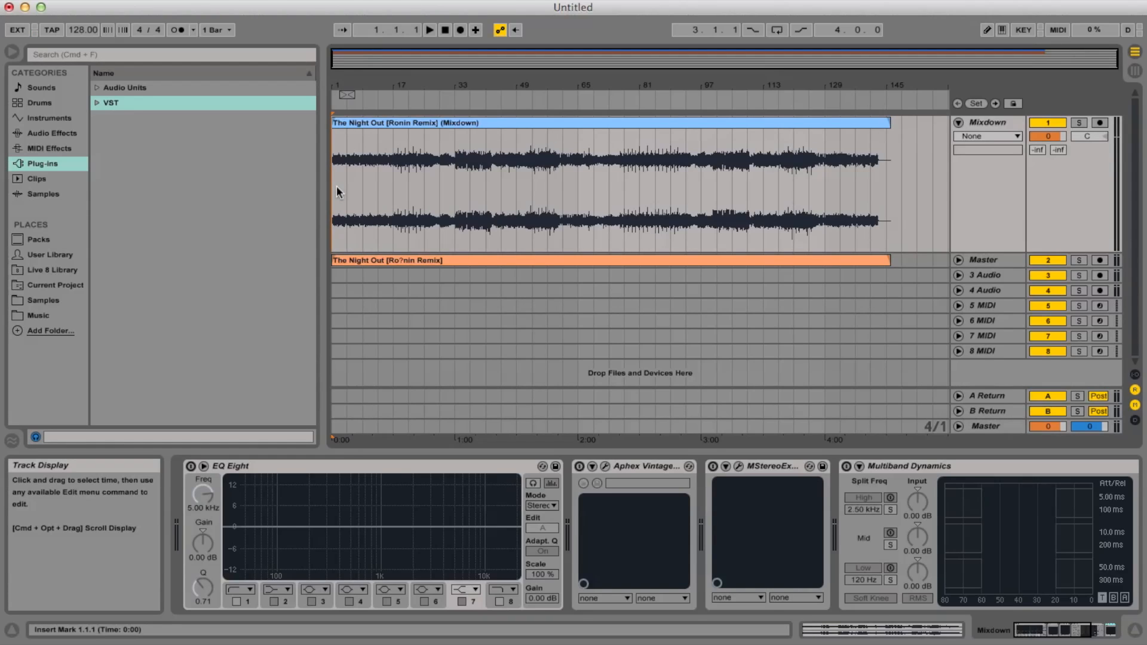
Unfold the Master track and compare its waveform closely with the Mixdown waveform between about bars 34 and 60.
{"action": "left_click", "coordinate": [958, 261]}
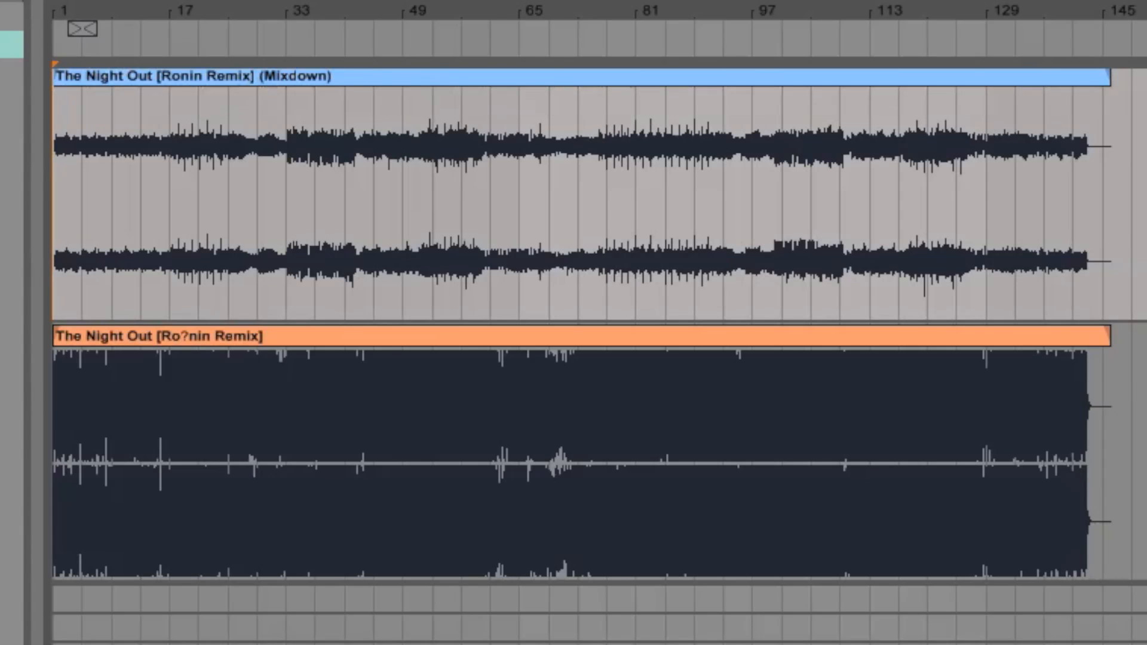
{"action": "key", "text": "plus"}
{"action": "key", "text": "plus"}
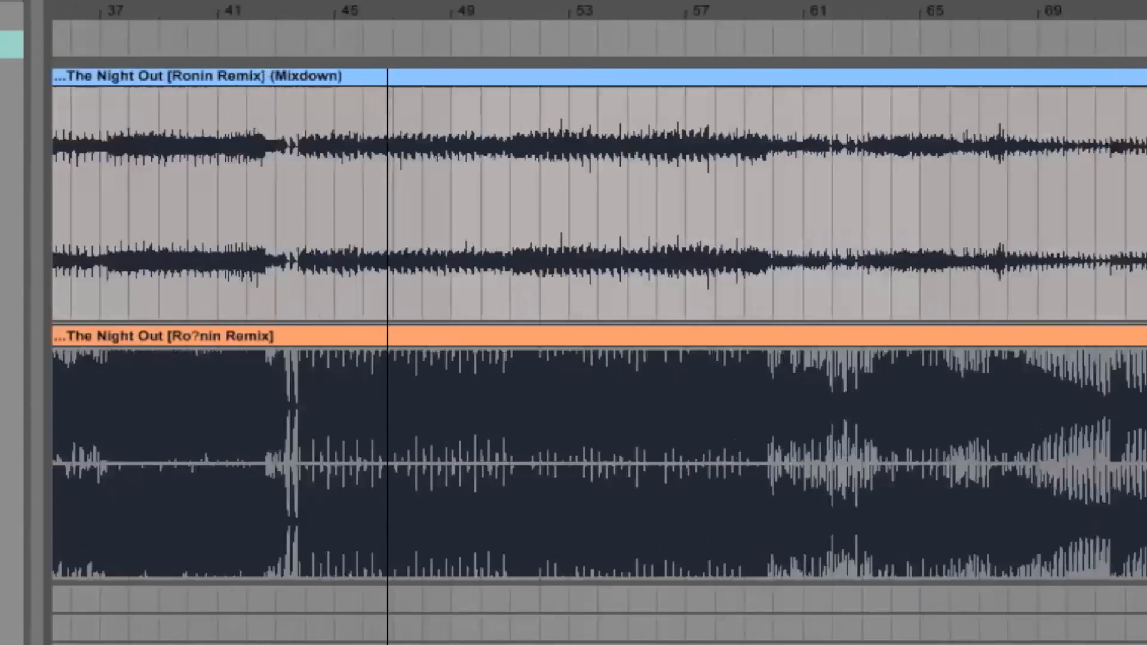
{"action": "key", "text": "plus"}
{"action": "scroll", "coordinate": [600, 323], "scroll_direction": "left", "scroll_amount": 5}
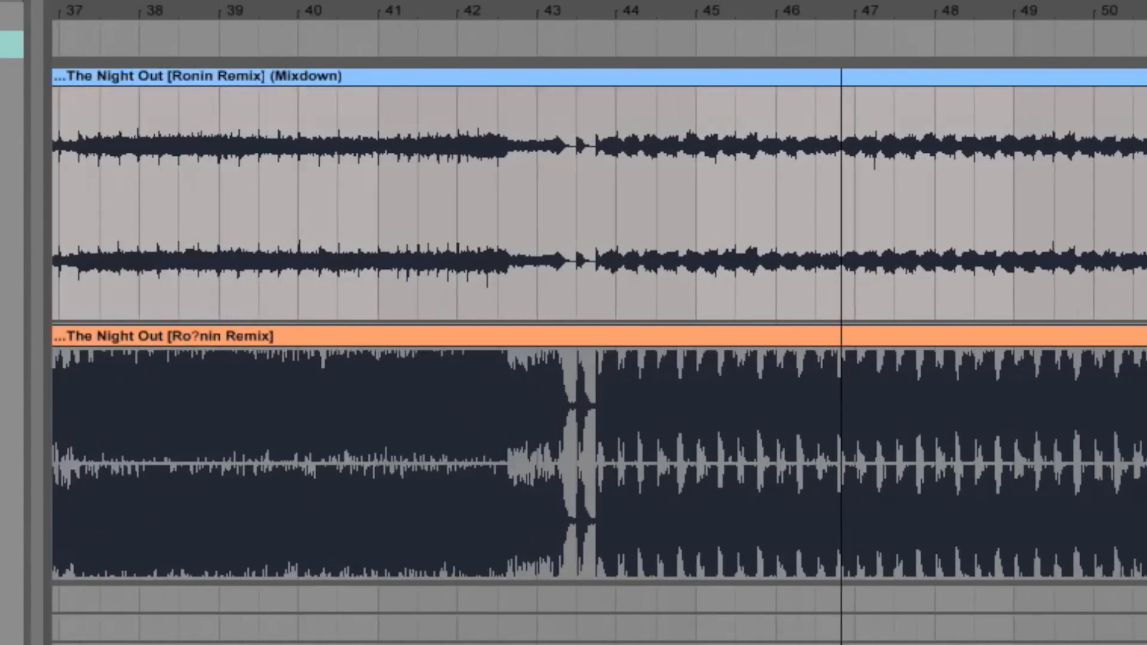
{"action": "scroll", "coordinate": [599, 323], "scroll_direction": "left", "scroll_amount": 5}
{"action": "scroll", "coordinate": [599, 323], "scroll_direction": "right", "scroll_amount": 2}
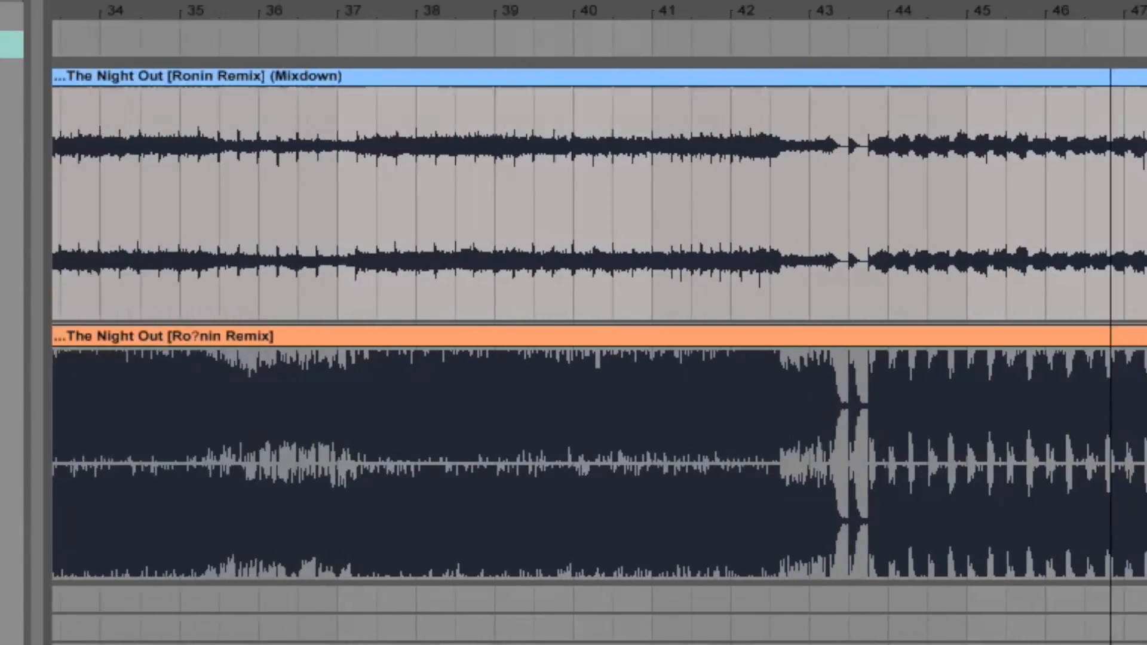
{"action": "scroll", "coordinate": [599, 323], "scroll_direction": "right", "scroll_amount": 13}
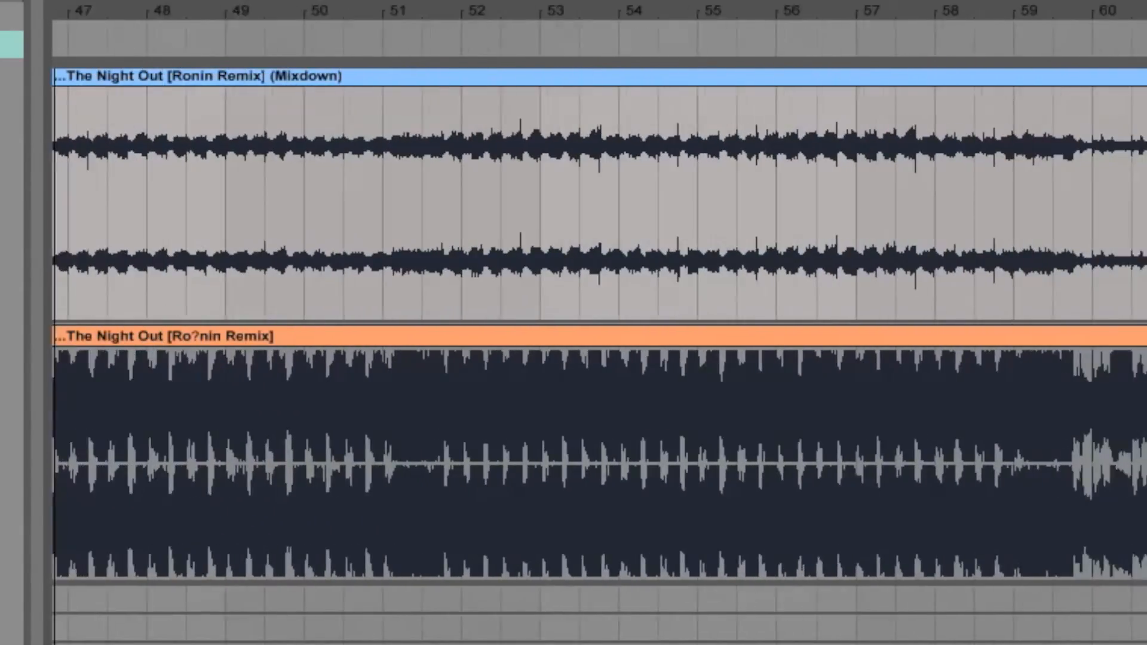
{"action": "scroll", "coordinate": [599, 323], "scroll_direction": "right", "scroll_amount": 1}
{"action": "key", "text": "minus"}
{"action": "key", "text": "minus"}
{"action": "key", "text": "minus"}
{"action": "key", "text": "minus"}
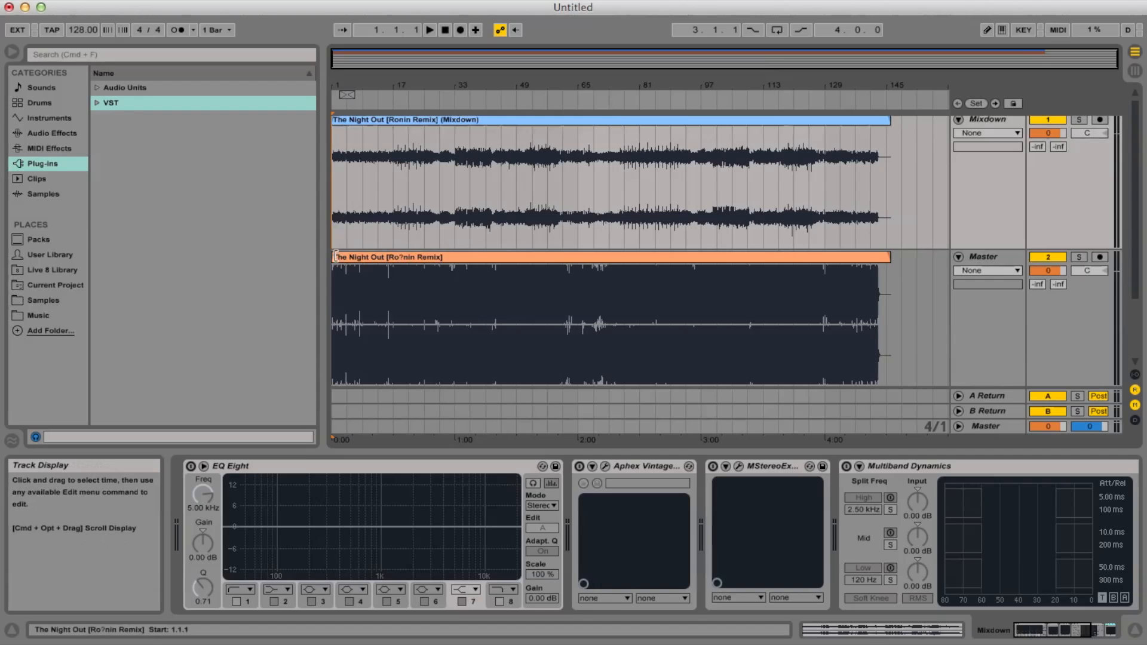
Play the opening bars of the Master track from 1.1.1, stop, and return to the start.
{"action": "left_click", "coordinate": [335, 271]}
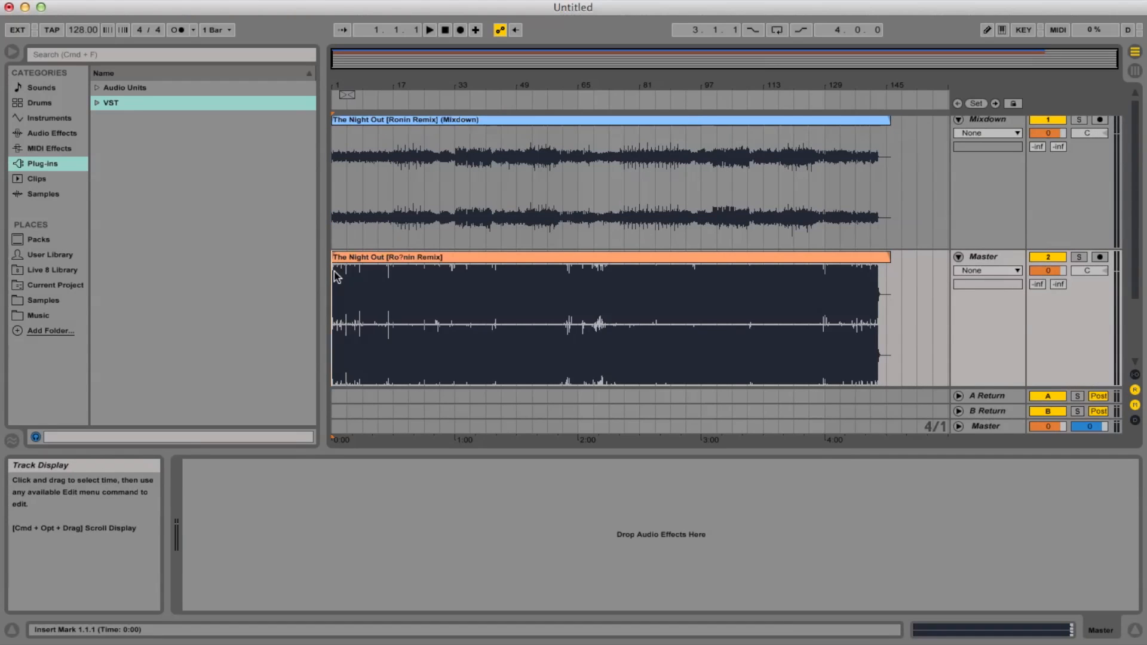
{"action": "key", "text": "space"}
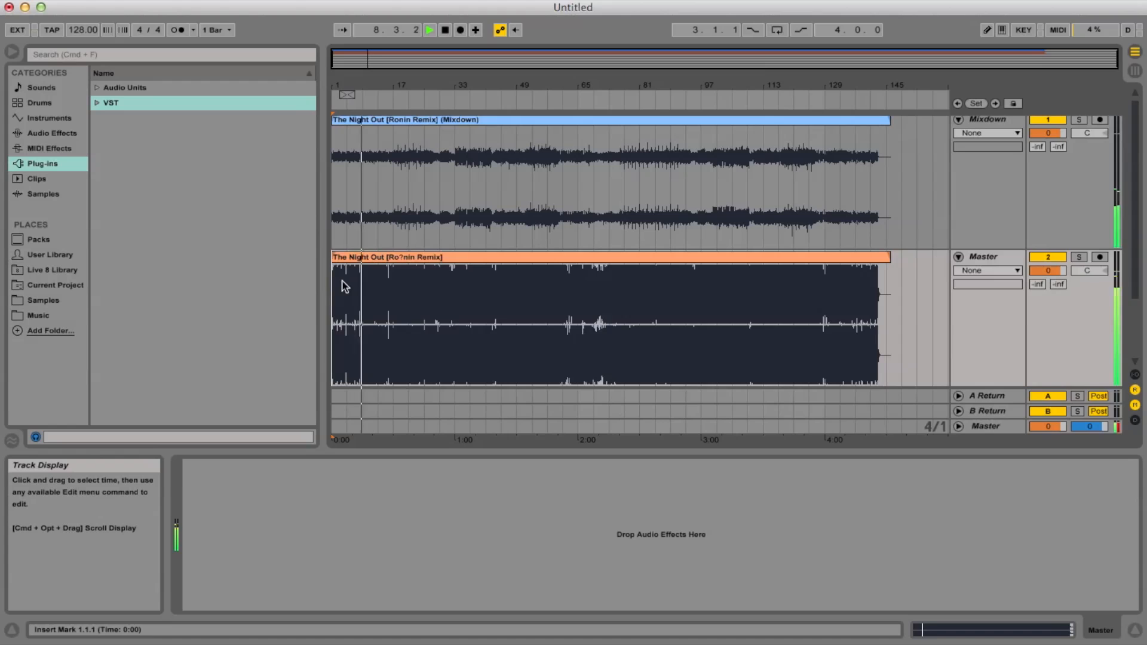
{"action": "key", "text": "space"}
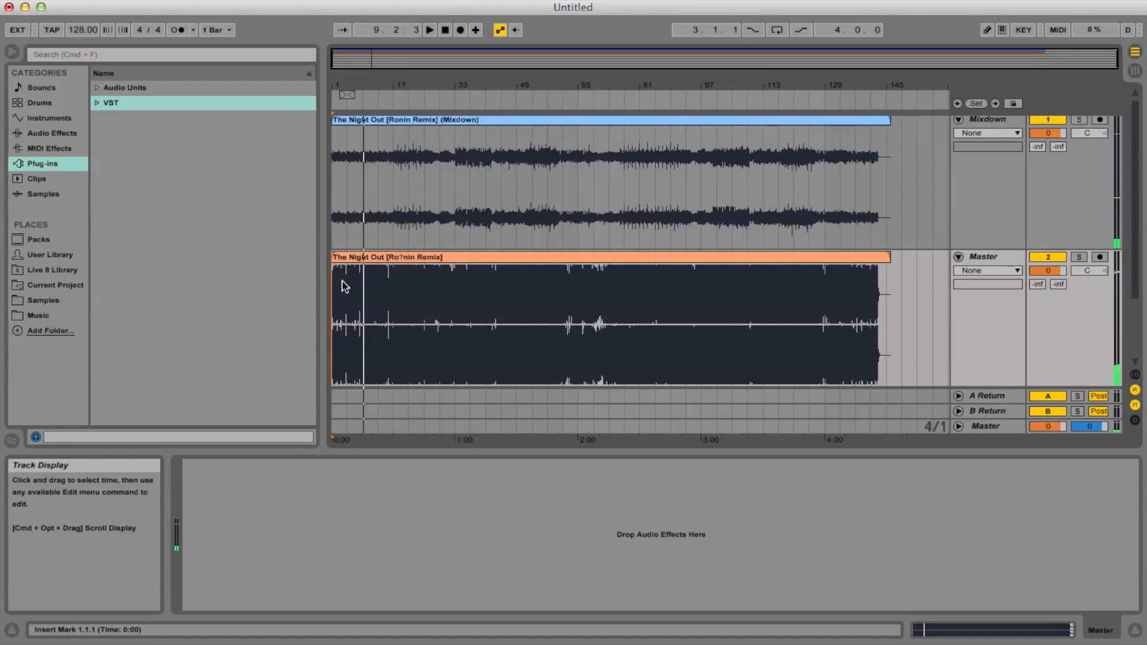
{"action": "key", "text": "Home"}
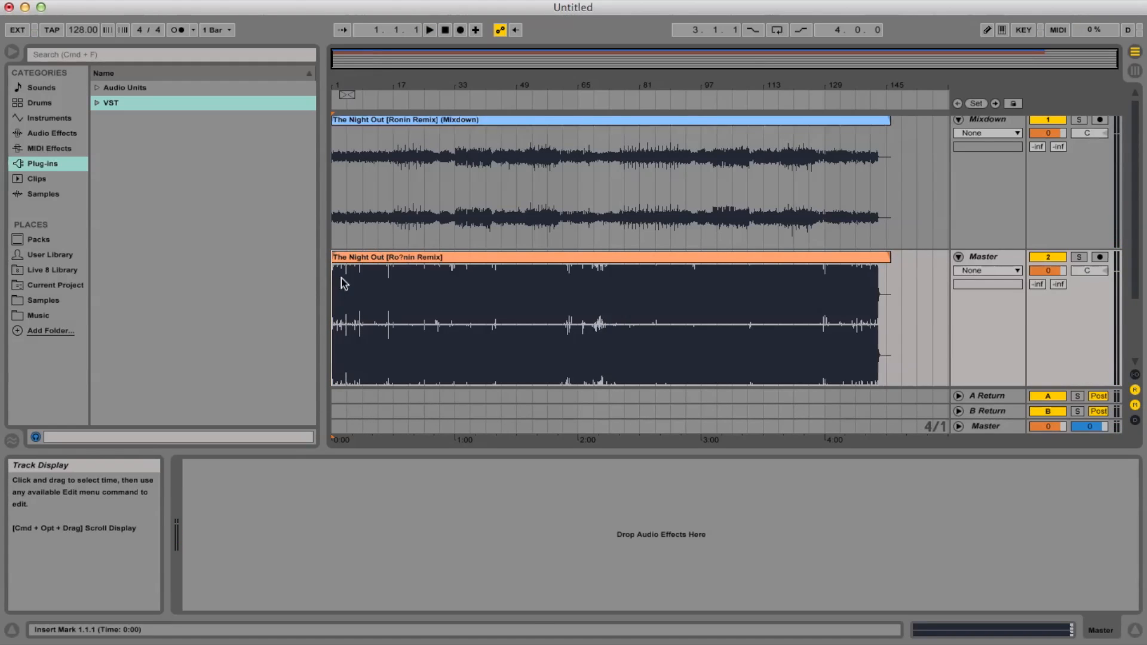
Fold the Master audio track and display the Mixdown track's device chain.
{"action": "scroll", "coordinate": [542, 223], "scroll_direction": "up", "scroll_amount": 1}
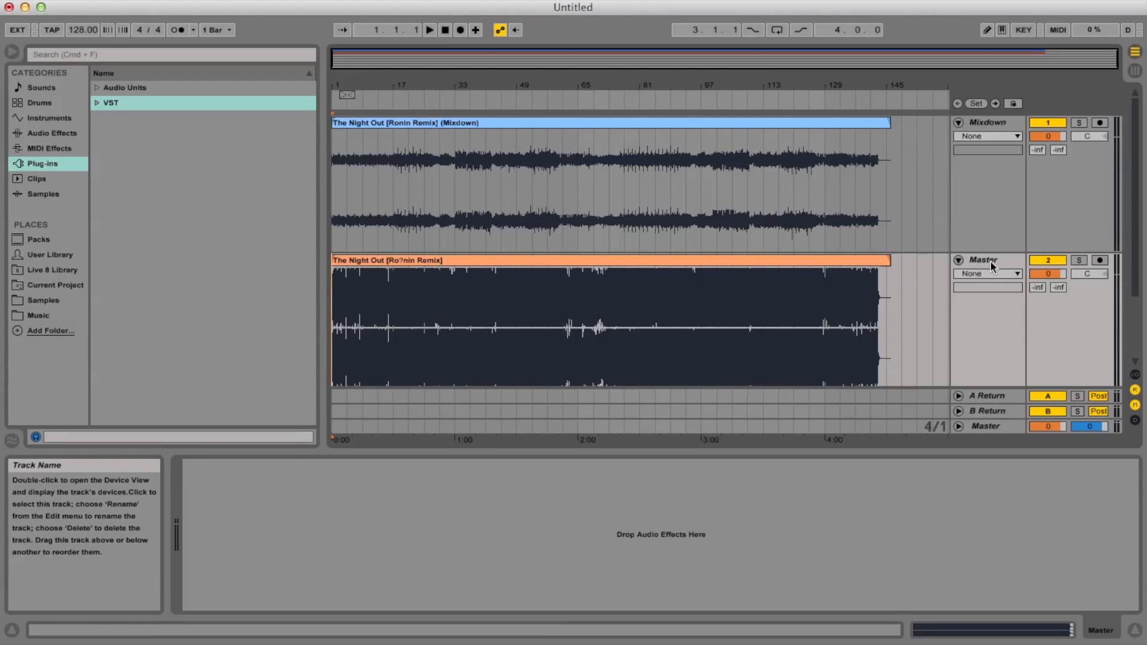
{"action": "left_click", "coordinate": [958, 261]}
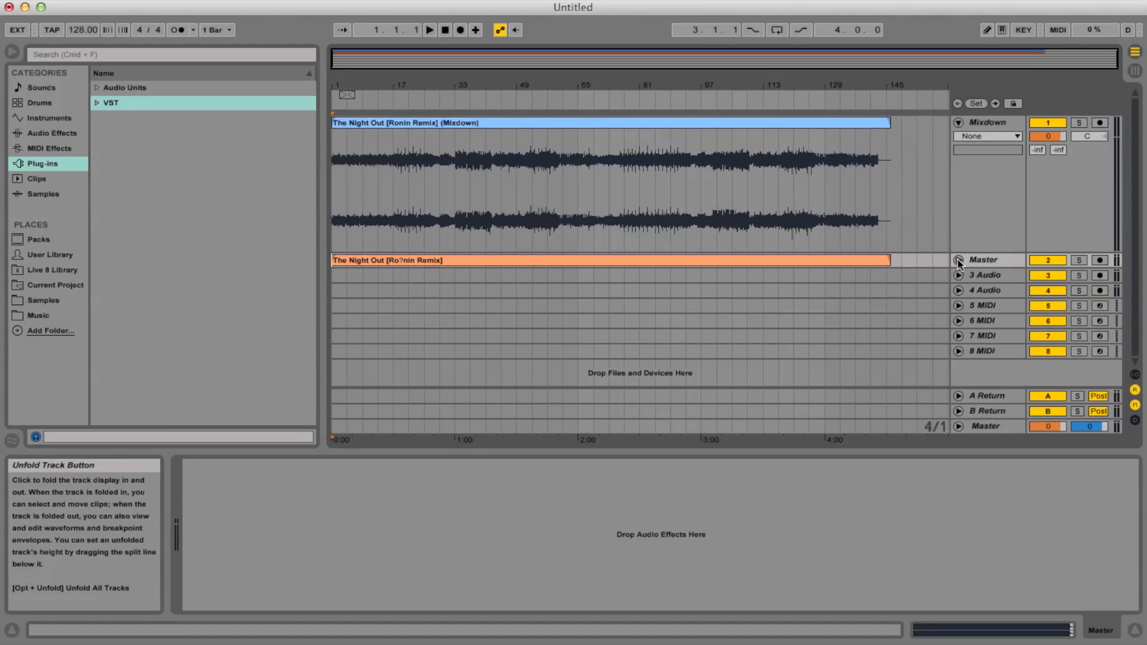
{"action": "left_click", "coordinate": [975, 123]}
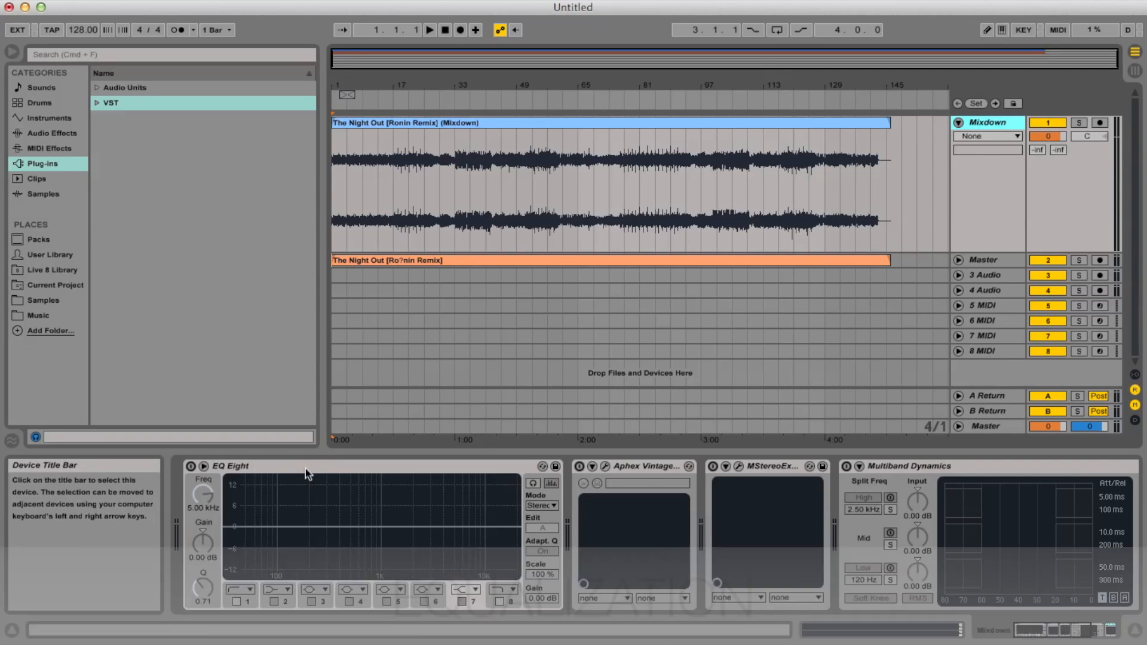
Activate EQ Eight and set bands 2 to 7 to gentle gains of about 1.61, -1.61, -0.62, 0.37, -1.12 and 1.12 dB.
{"action": "left_click", "coordinate": [306, 469]}
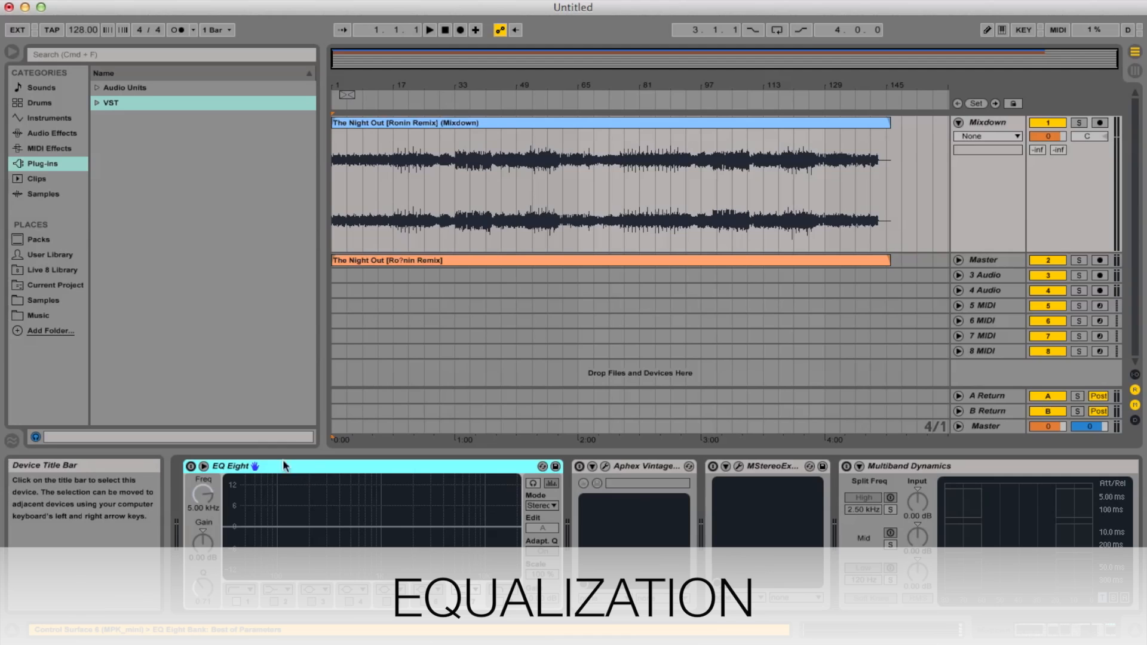
{"action": "left_click", "coordinate": [191, 467]}
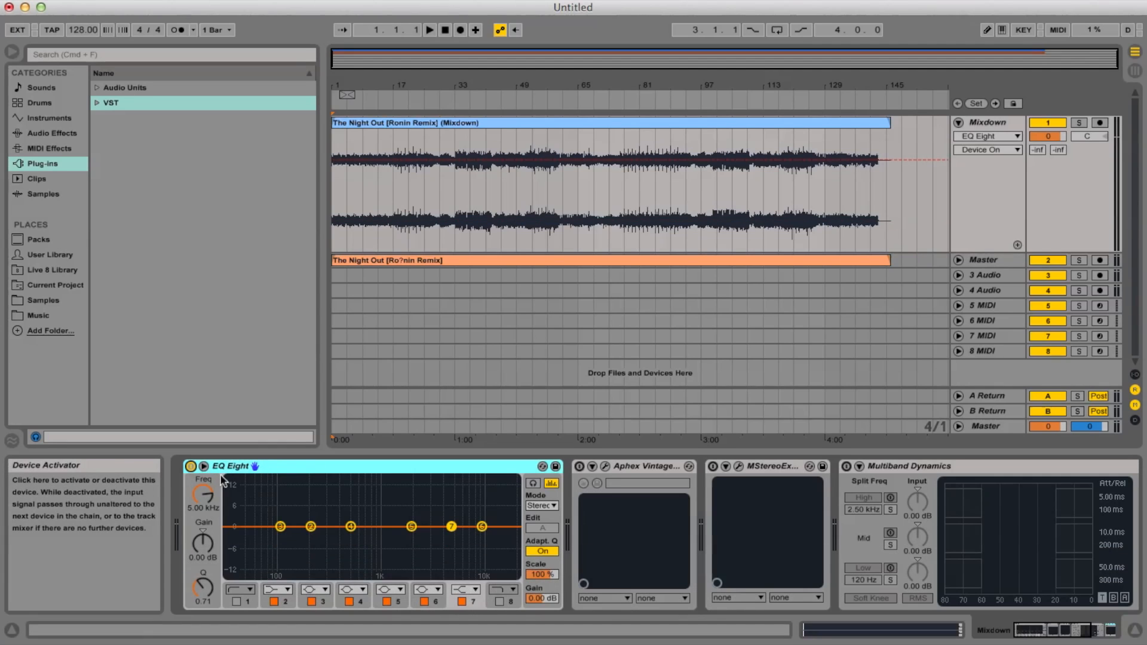
{"action": "left_click", "coordinate": [351, 526]}
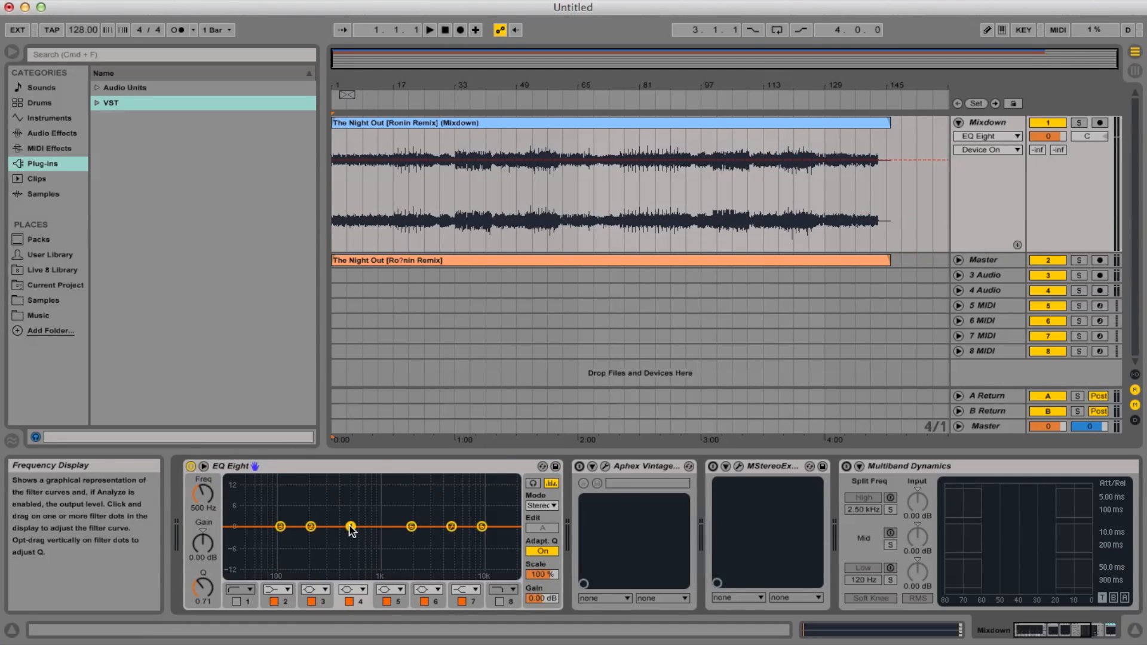
{"action": "left_click_drag", "start_coordinate": [351, 526], "coordinate": [479, 530]}
{"action": "left_click_drag", "start_coordinate": [355, 526], "coordinate": [280, 532]}
{"action": "left_click", "coordinate": [310, 527]}
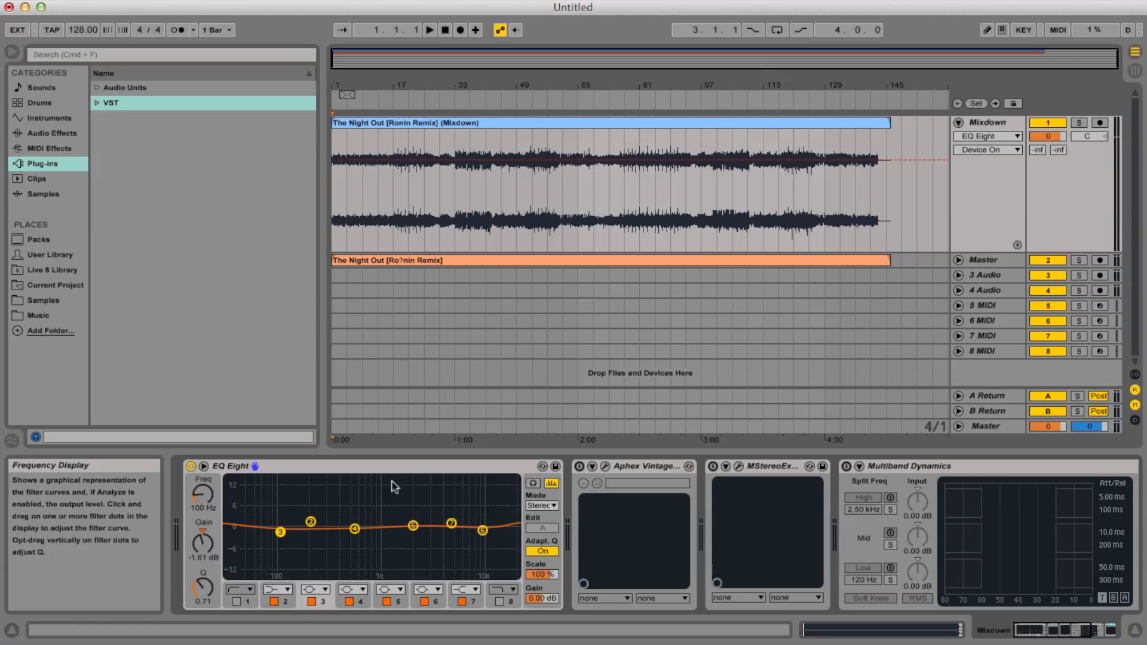
Inspect the EQ Eight curve in the enlarged display, restore the normal view, and fold the device.
{"action": "left_click", "coordinate": [204, 466]}
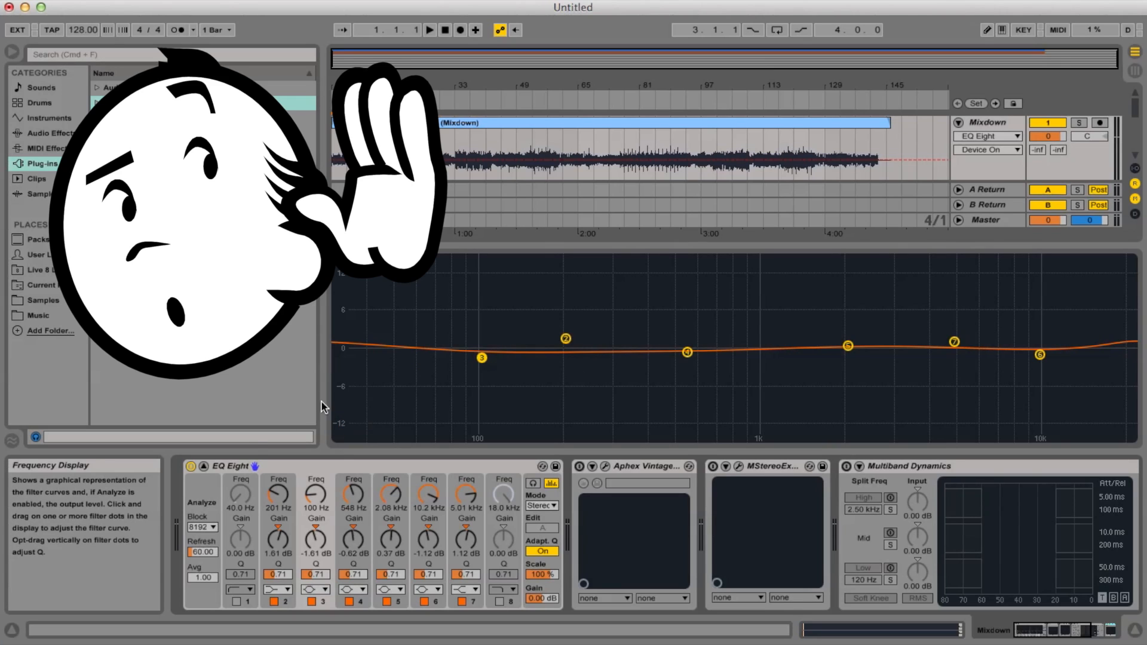
{"action": "left_click", "coordinate": [203, 466]}
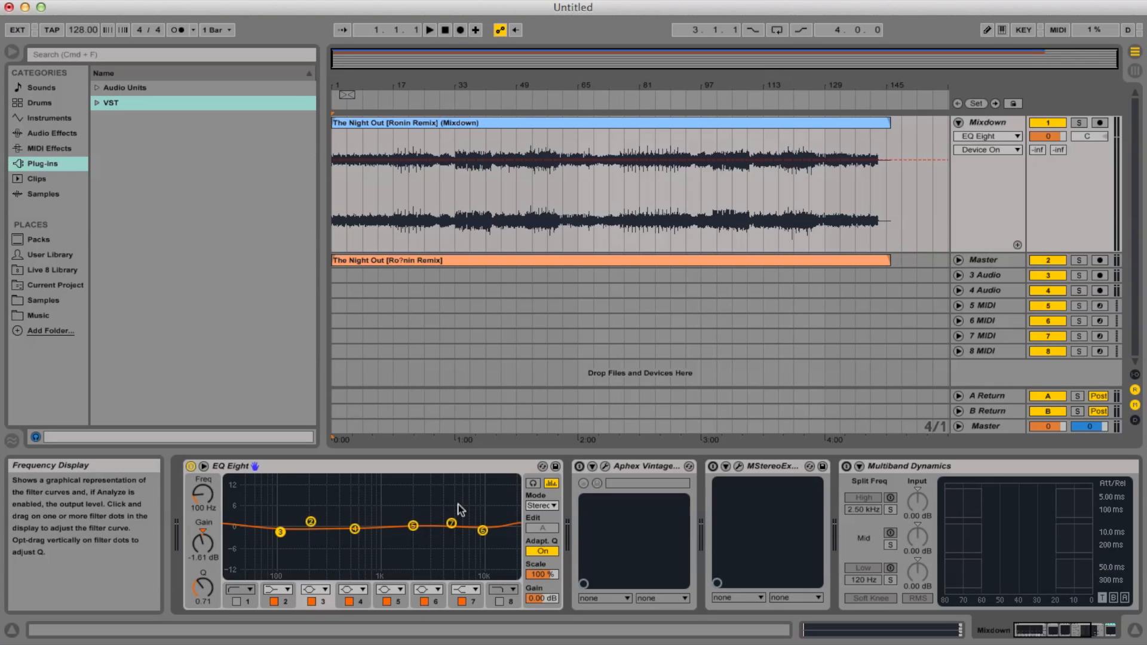
{"action": "double_click", "coordinate": [373, 470]}
Activate the Aphex Vintage Exciter Stereo on the Mixdown track and review its settings in the plug-in window.
{"action": "left_click", "coordinate": [288, 463]}
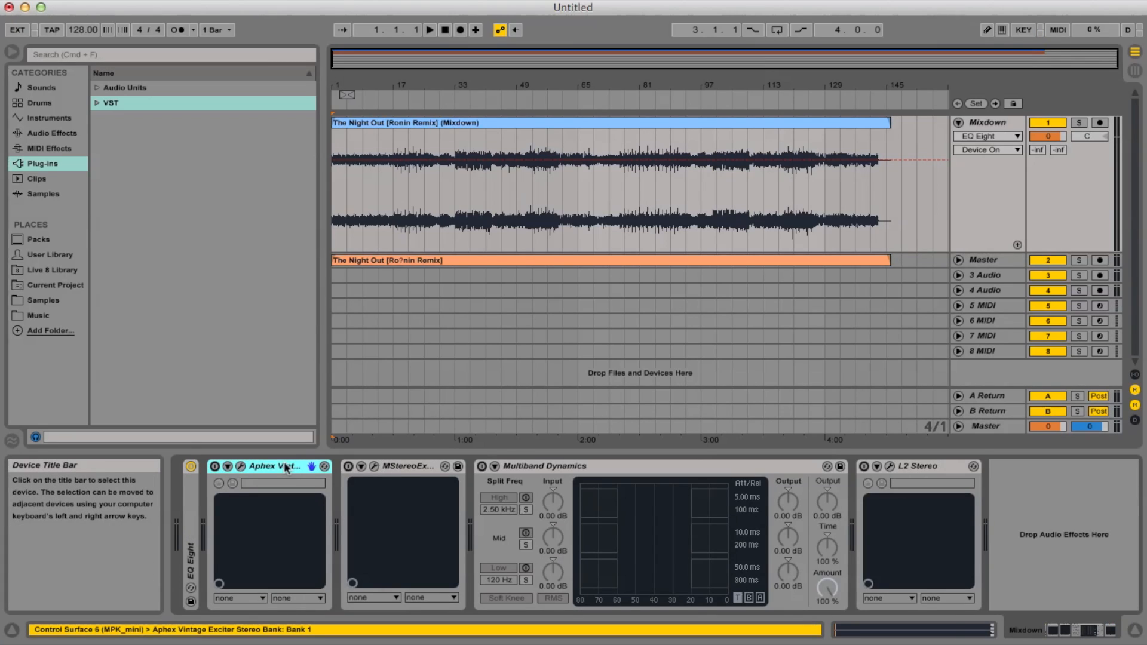
{"action": "left_click", "coordinate": [215, 466]}
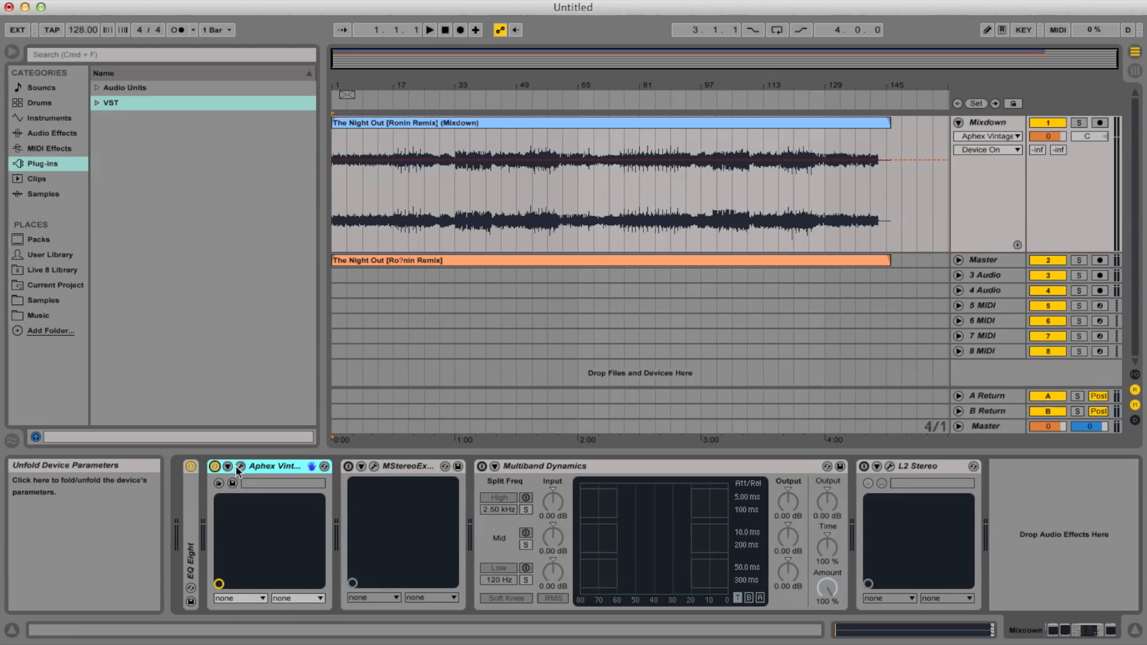
{"action": "left_click", "coordinate": [241, 466]}
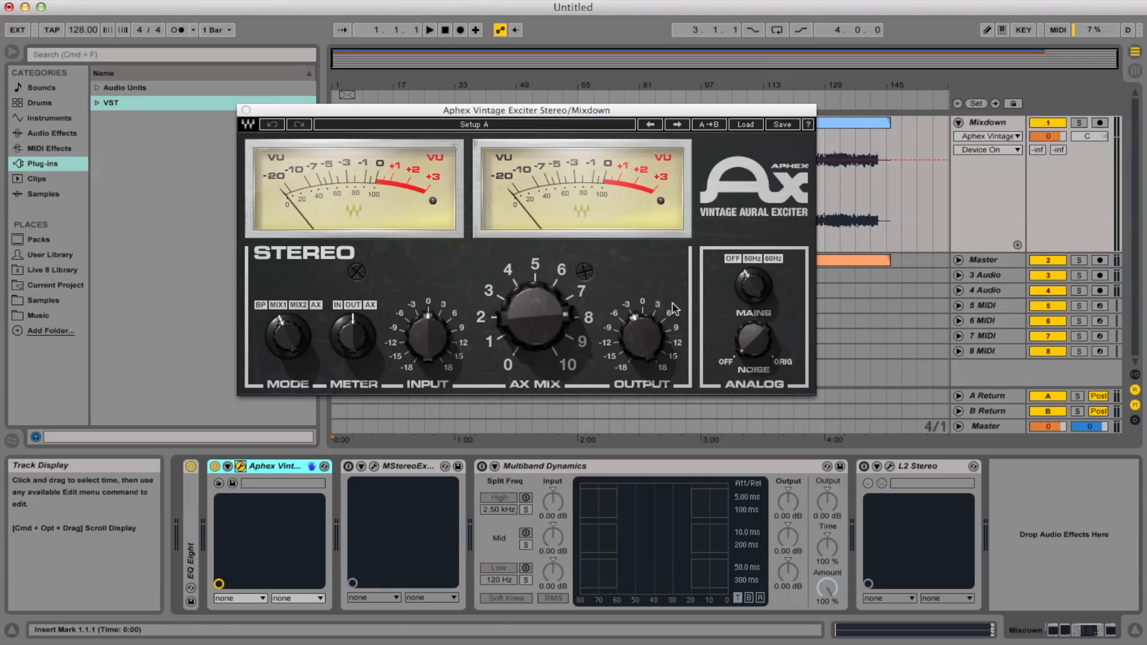
{"action": "mouse_move", "coordinate": [674, 310]}
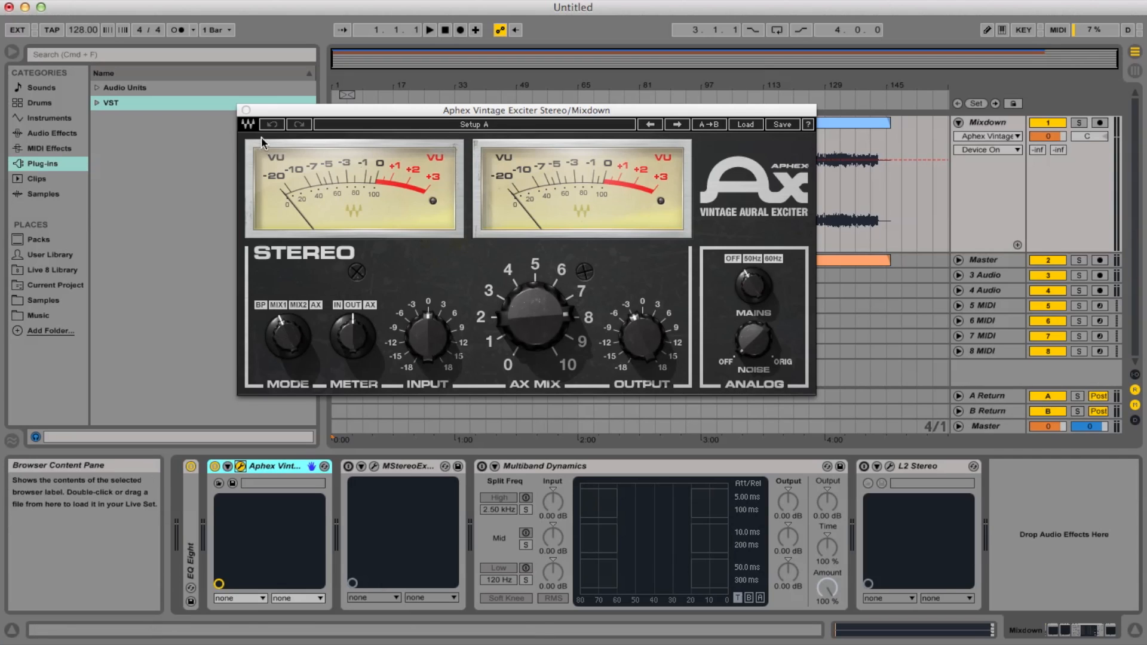
{"action": "left_click", "coordinate": [246, 110]}
Switch the MStereoExpander on and off again, and toggle the Aphex Vintage Exciter off and back on.
{"action": "left_click", "coordinate": [348, 466]}
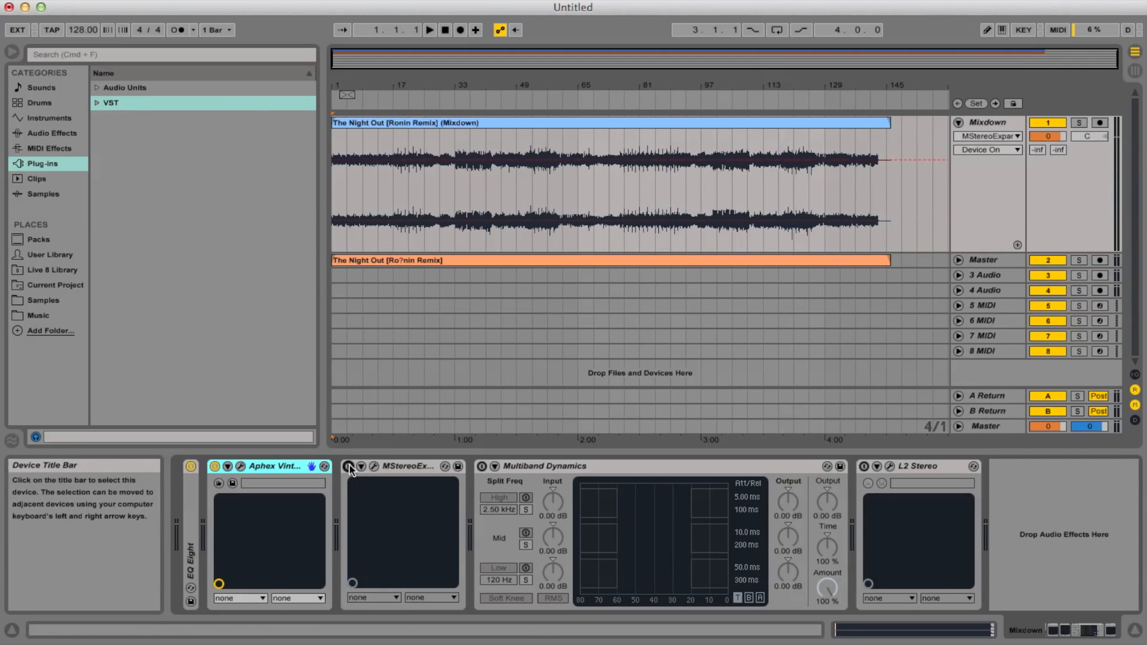
{"action": "left_click", "coordinate": [348, 467]}
{"action": "left_click", "coordinate": [215, 467]}
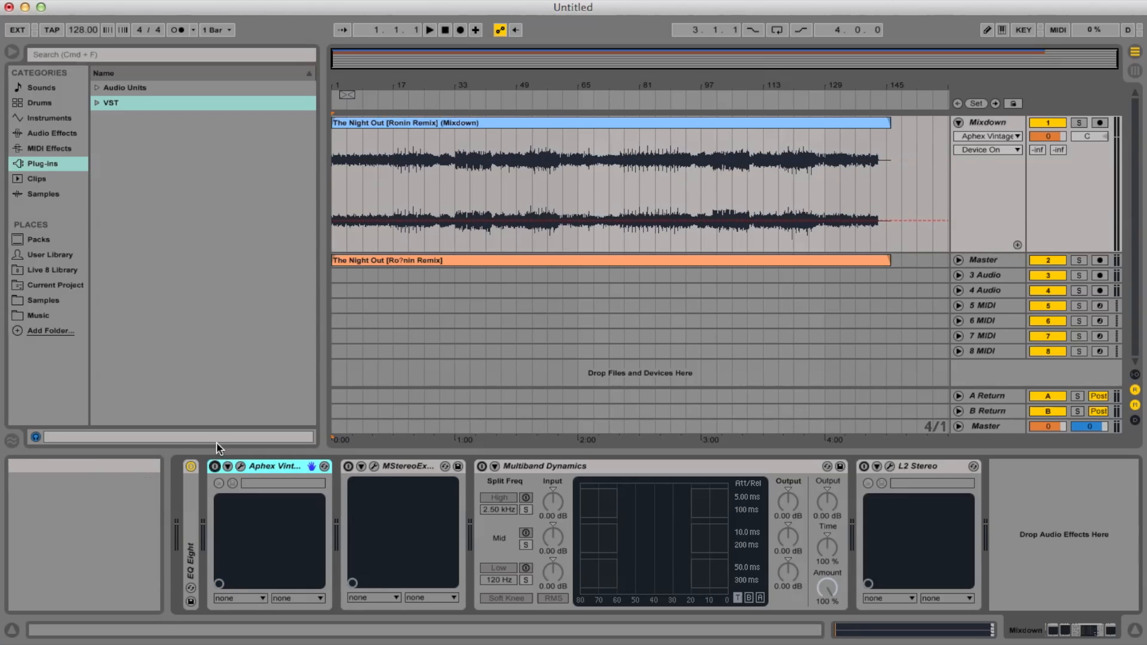
{"action": "left_click", "coordinate": [215, 467]}
{"action": "left_click", "coordinate": [215, 466]}
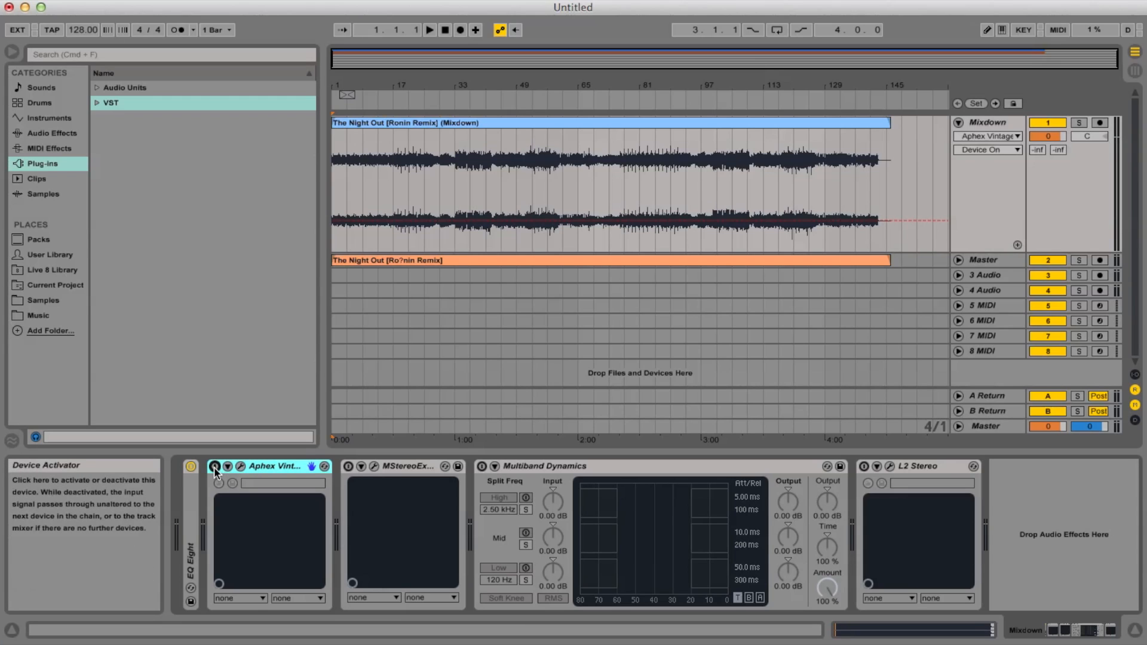
{"action": "left_click", "coordinate": [214, 466]}
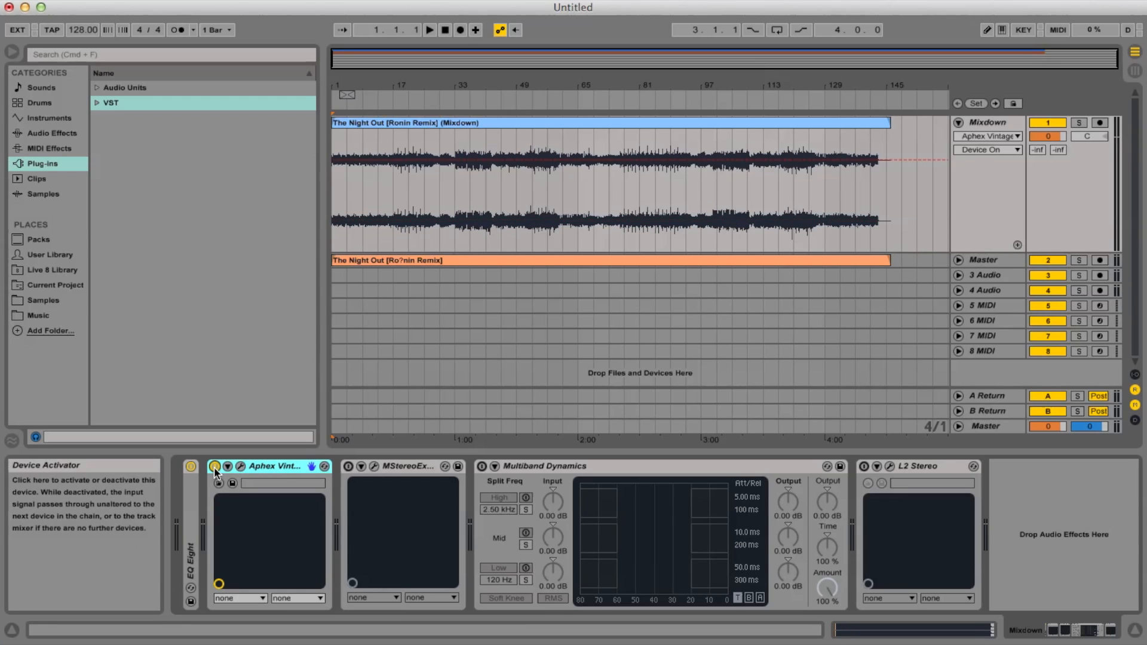
Fold the Aphex exciter, activate the MStereoExpander with its Depth set to 10.0%, and fold it as well.
{"action": "double_click", "coordinate": [281, 468]}
{"action": "left_click", "coordinate": [293, 467]}
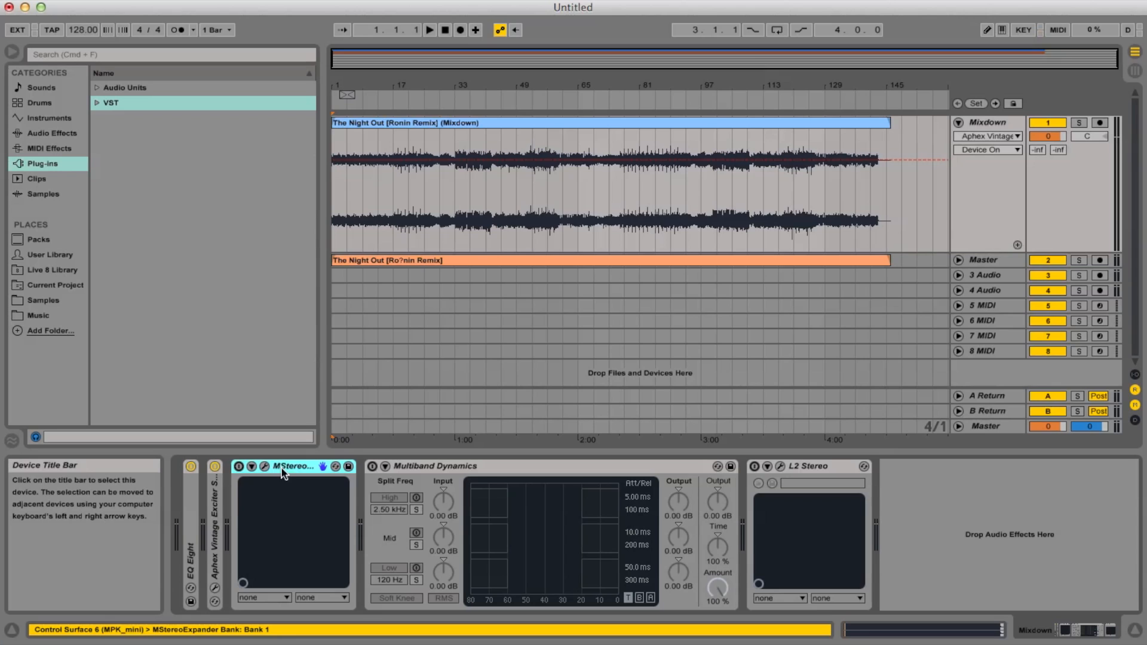
{"action": "left_click", "coordinate": [264, 466]}
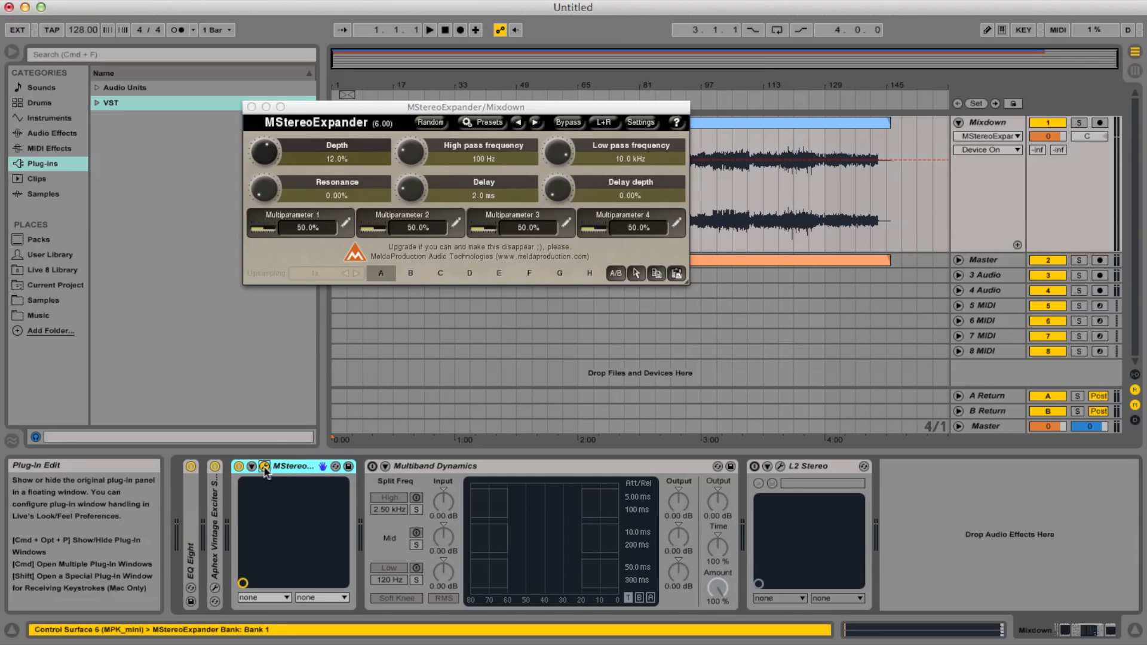
{"action": "left_click_drag", "start_coordinate": [438, 108], "coordinate": [525, 148]}
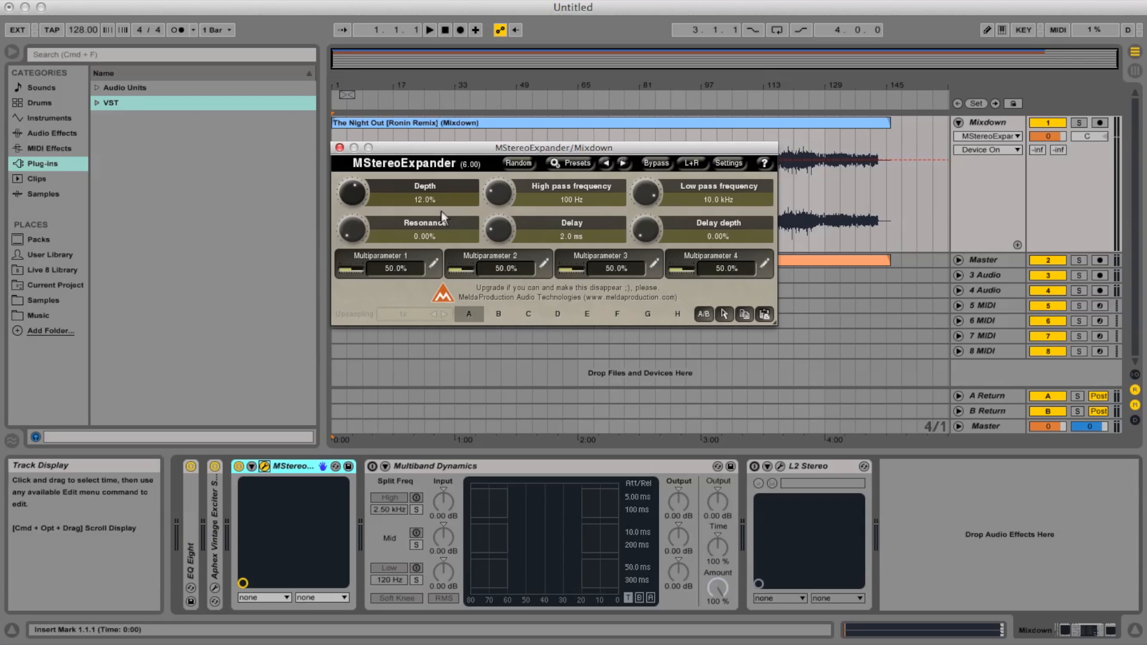
{"action": "mouse_move", "coordinate": [359, 194]}
{"action": "left_mouse_down"}
{"action": "mouse_move", "coordinate": [340, 123]}
{"action": "mouse_move", "coordinate": [341, 195]}
{"action": "left_mouse_up"}
{"action": "left_click", "coordinate": [340, 147]}
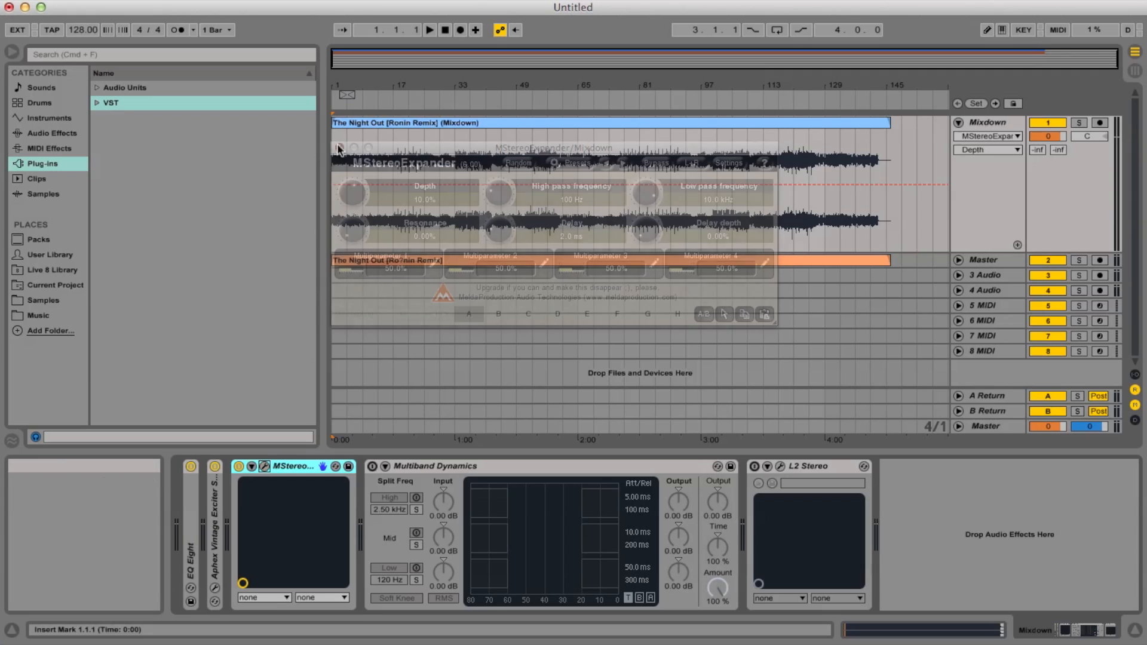
{"action": "double_click", "coordinate": [282, 469]}
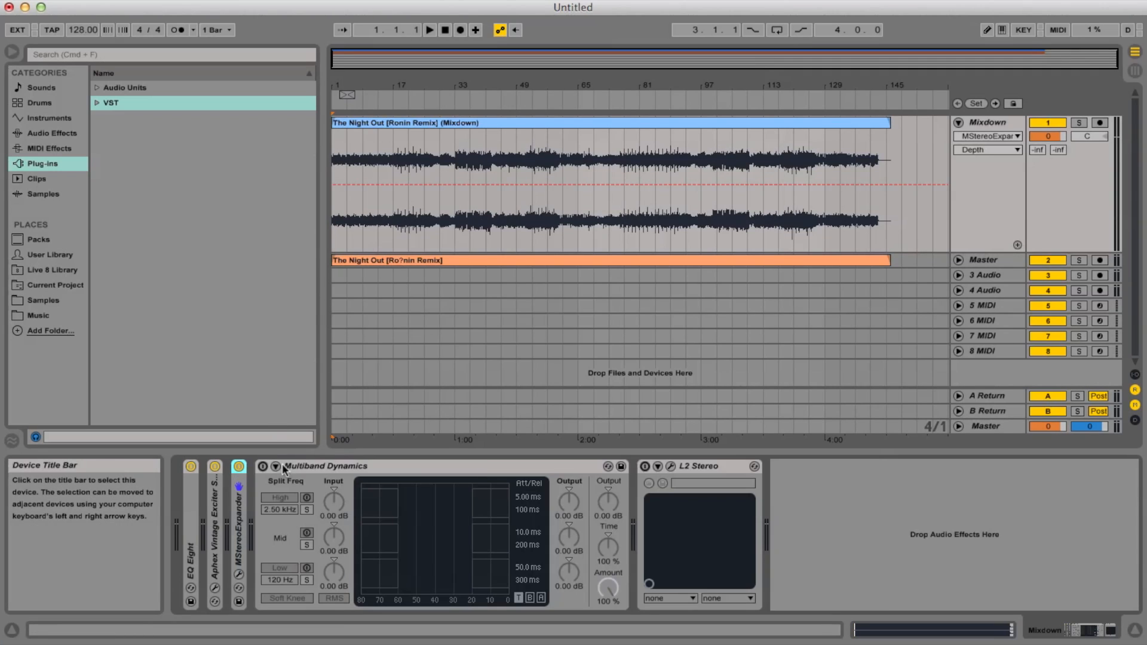
Activate Multiband Dynamics and set the high band to 24.3 ms attack, 7.45 ms release and 0.30 dB output gain.
{"action": "left_click", "coordinate": [323, 468]}
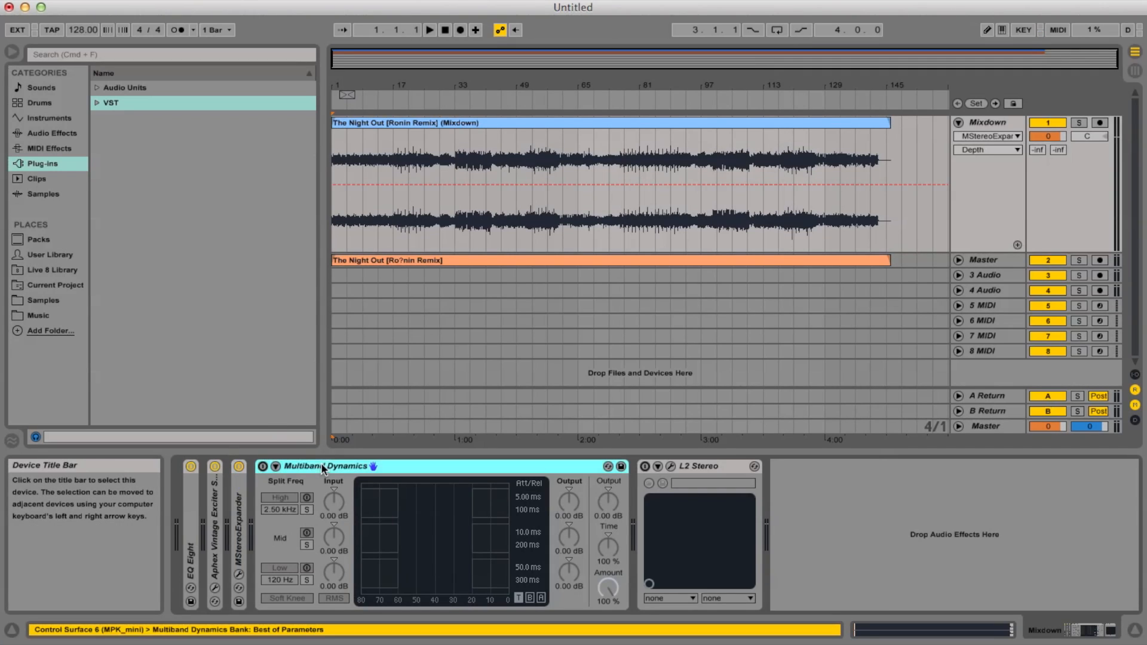
{"action": "left_click", "coordinate": [263, 466]}
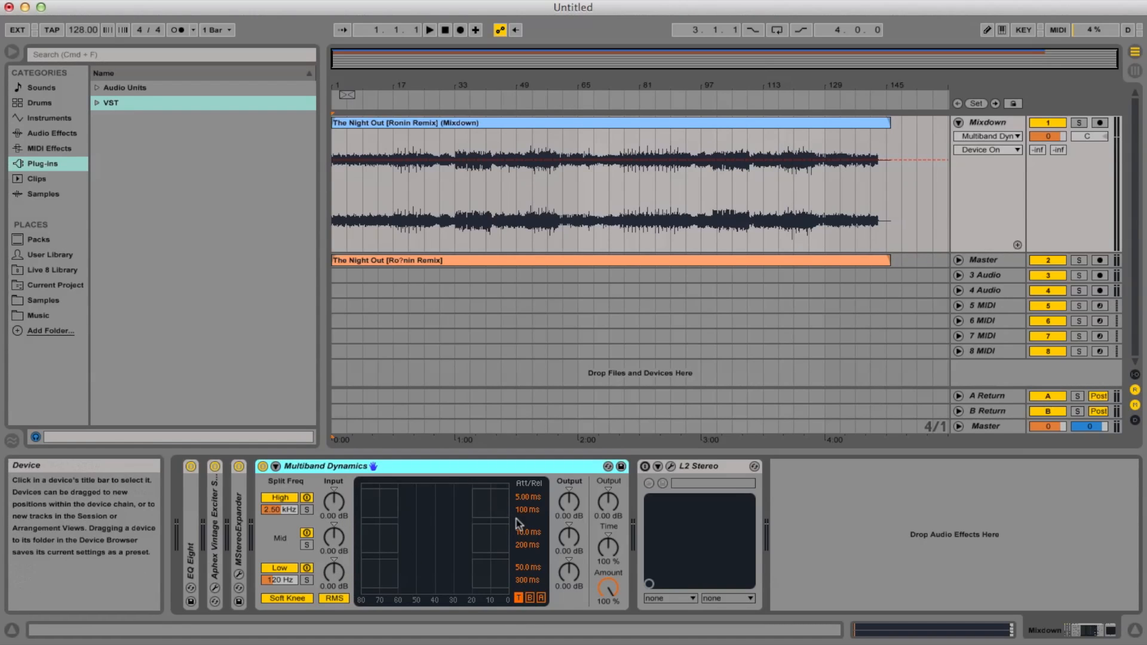
{"action": "mouse_move", "coordinate": [526, 498]}
{"action": "left_mouse_down"}
{"action": "mouse_move", "coordinate": [525, 529]}
{"action": "mouse_move", "coordinate": [526, 511]}
{"action": "left_mouse_up"}
{"action": "left_click_drag", "start_coordinate": [538, 471], "coordinate": [549, 452]}
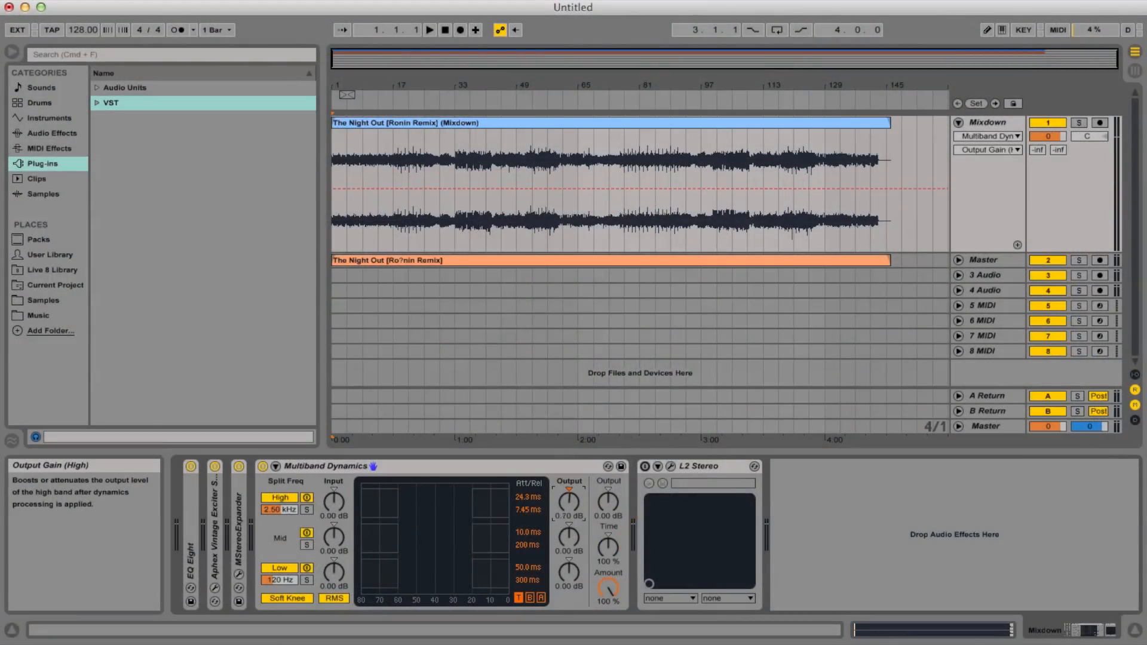
{"action": "left_click_drag", "start_coordinate": [573, 503], "coordinate": [573, 501]}
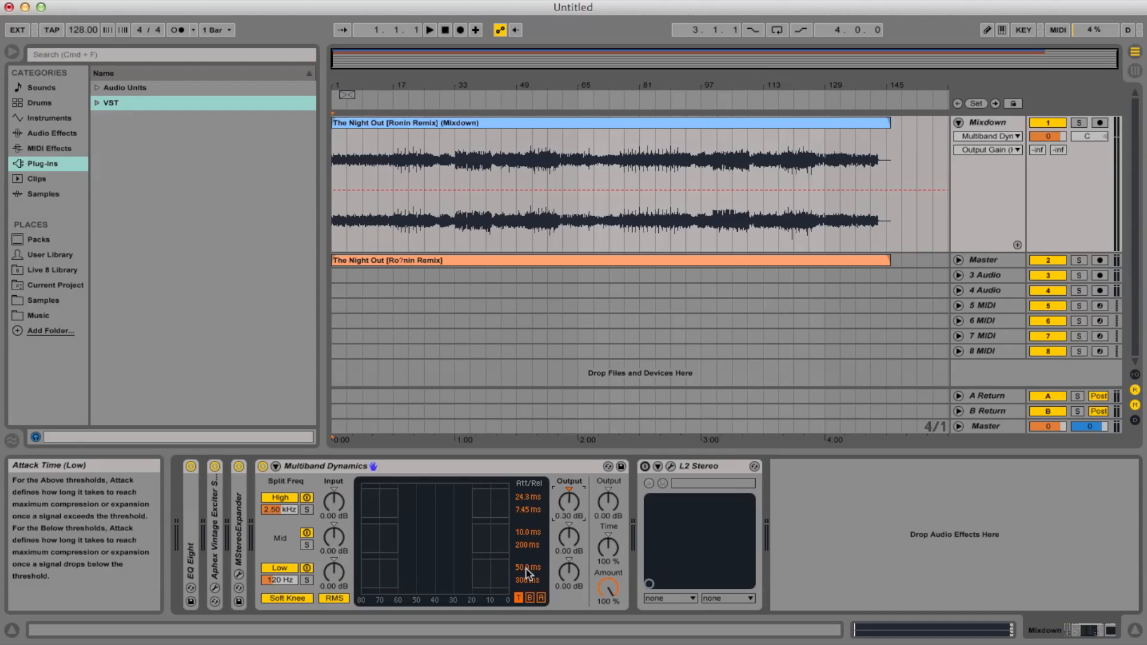
Set the low band's attack to 3.20 ms and release to 5.00 s, reset the high band's output gain to 0.00 dB, and fold Multiband Dynamics.
{"action": "mouse_move", "coordinate": [527, 573]}
{"action": "left_mouse_down"}
{"action": "mouse_move", "coordinate": [527, 601]}
{"action": "mouse_move", "coordinate": [527, 564]}
{"action": "left_mouse_up"}
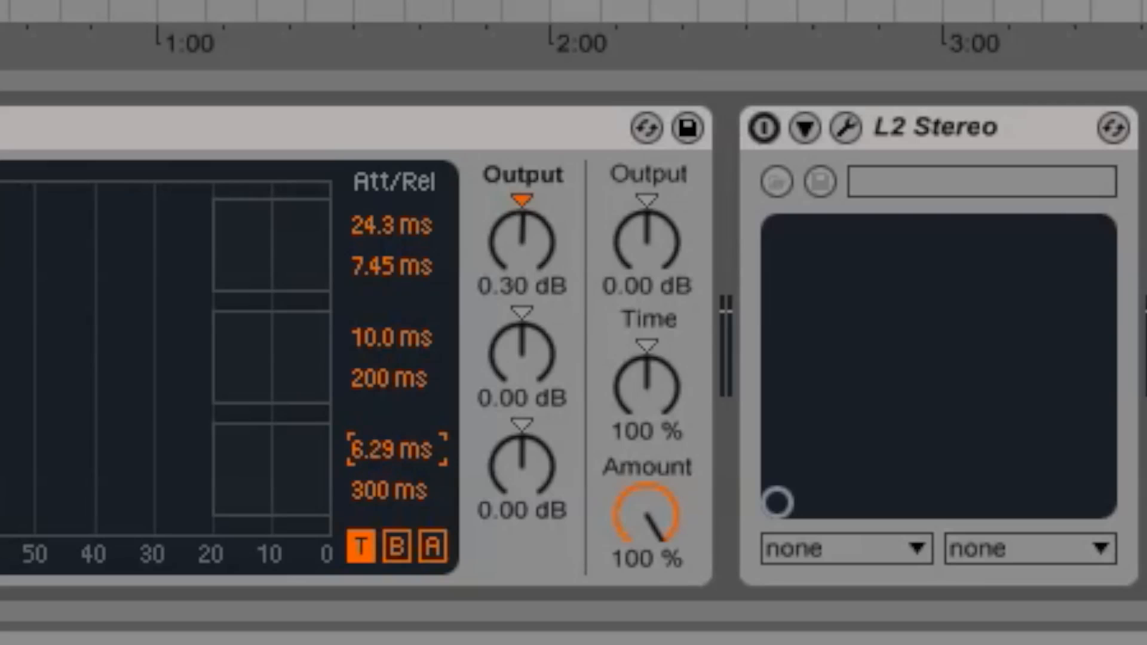
{"action": "mouse_move", "coordinate": [391, 450]}
{"action": "left_mouse_down"}
{"action": "mouse_move", "coordinate": [387, 492]}
{"action": "mouse_move", "coordinate": [387, 463]}
{"action": "left_mouse_up"}
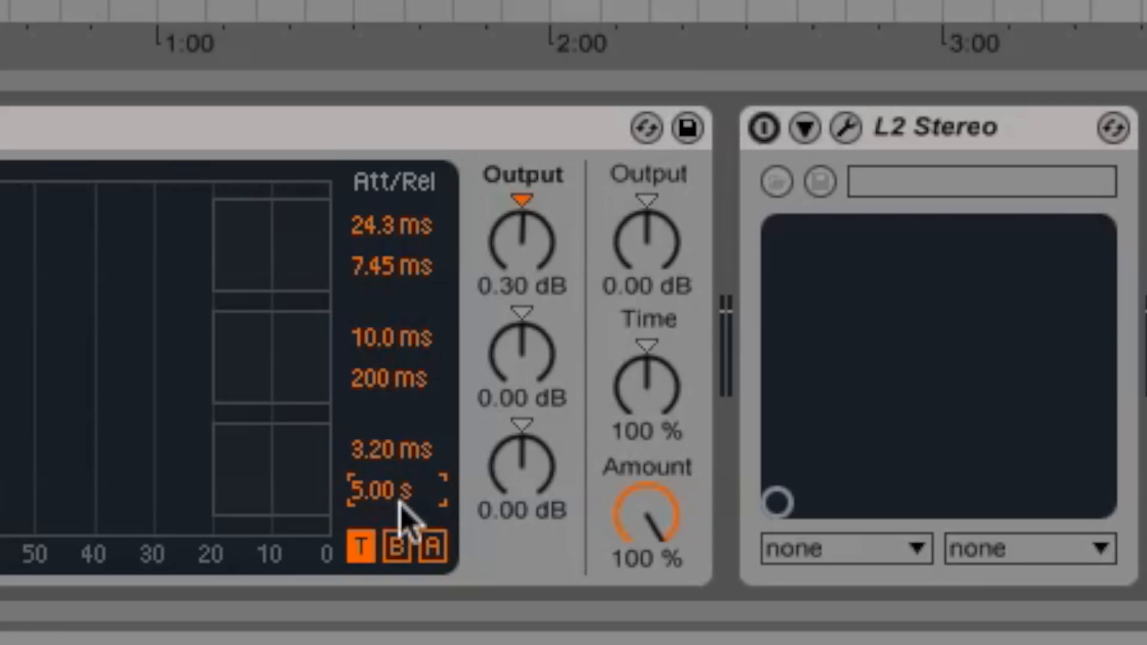
{"action": "left_click", "coordinate": [524, 215]}
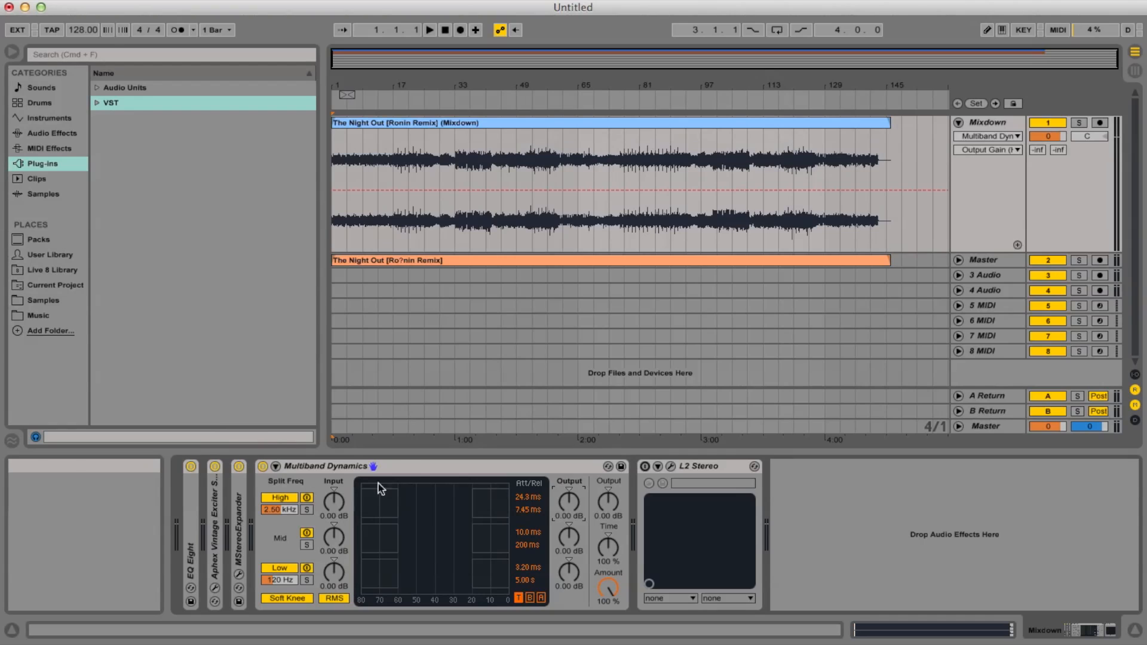
{"action": "double_click", "coordinate": [400, 466]}
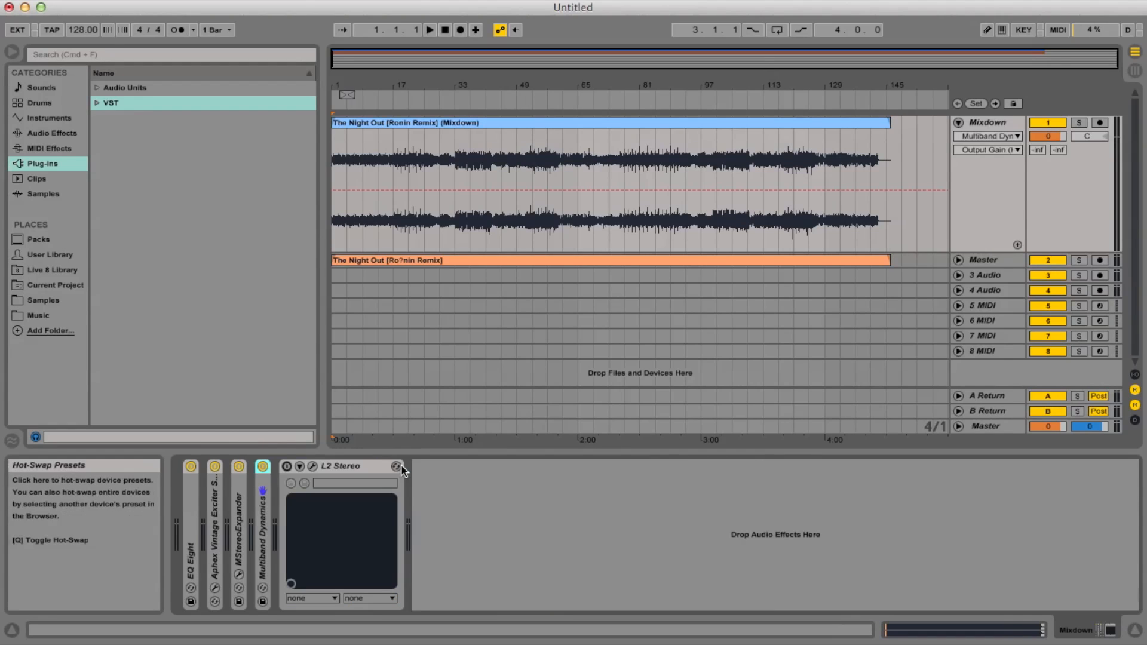
Activate the L2 Stereo limiter and set both Dither and Shaping to None in its plug-in window.
{"action": "left_click", "coordinate": [357, 467]}
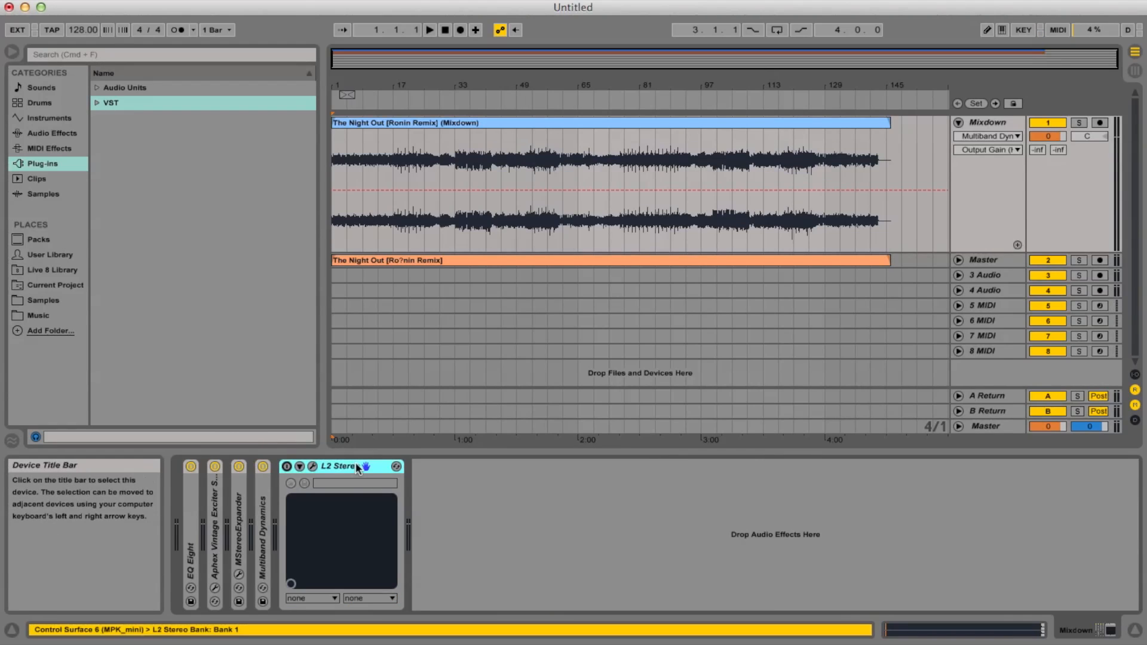
{"action": "left_click", "coordinate": [287, 466]}
{"action": "left_click", "coordinate": [312, 466]}
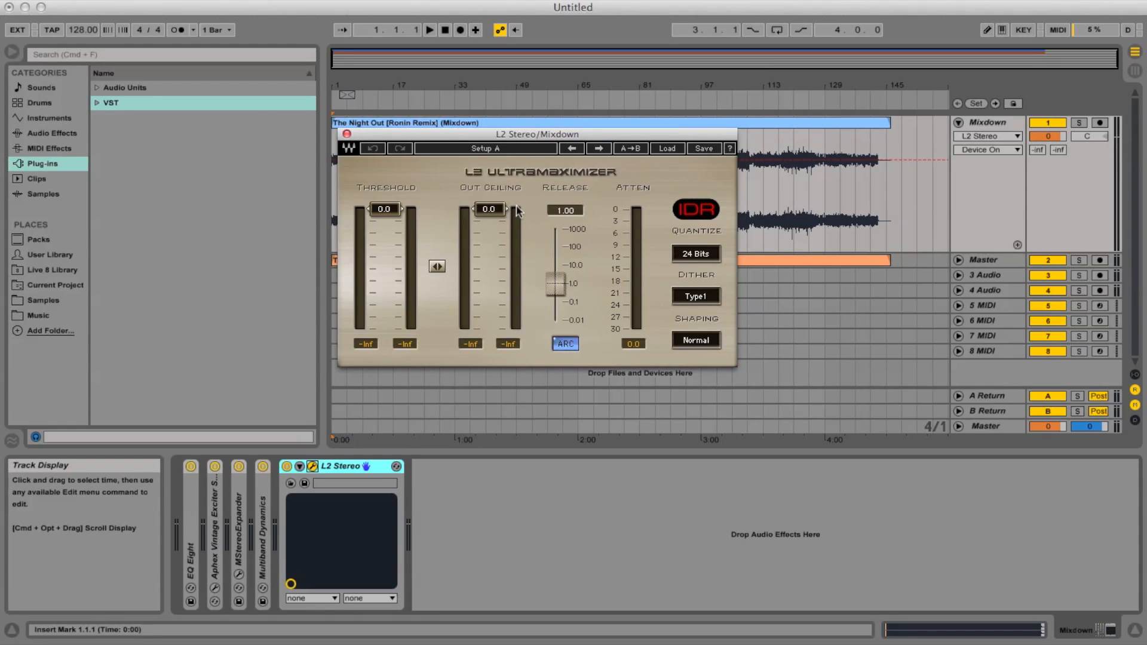
{"action": "left_click", "coordinate": [698, 299]}
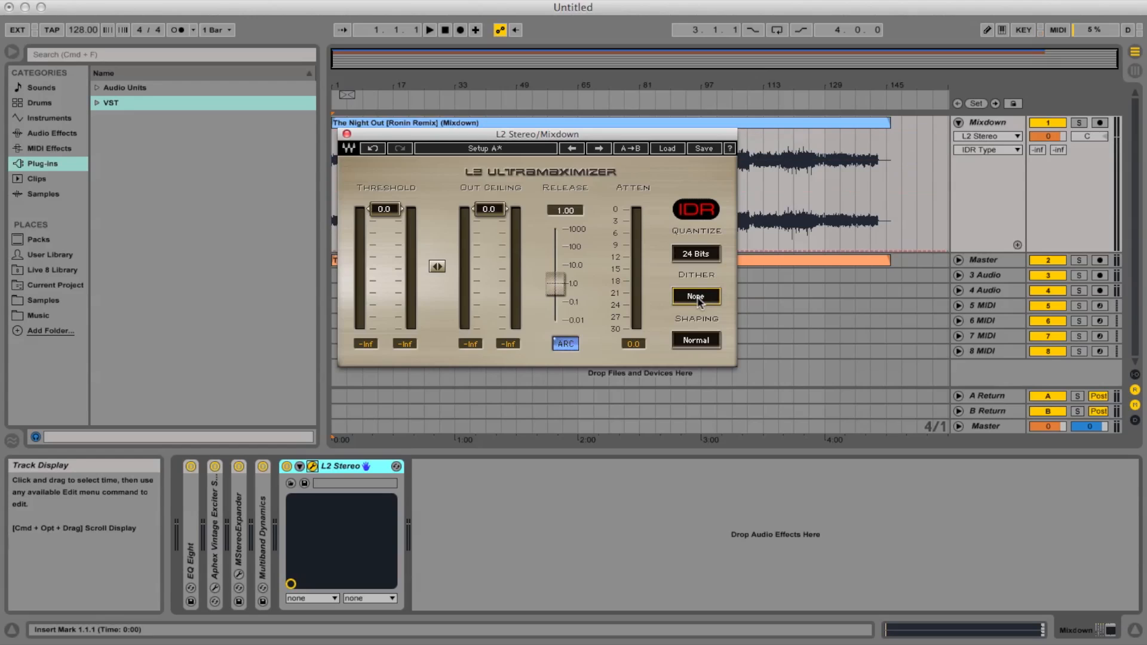
{"action": "left_click", "coordinate": [696, 341]}
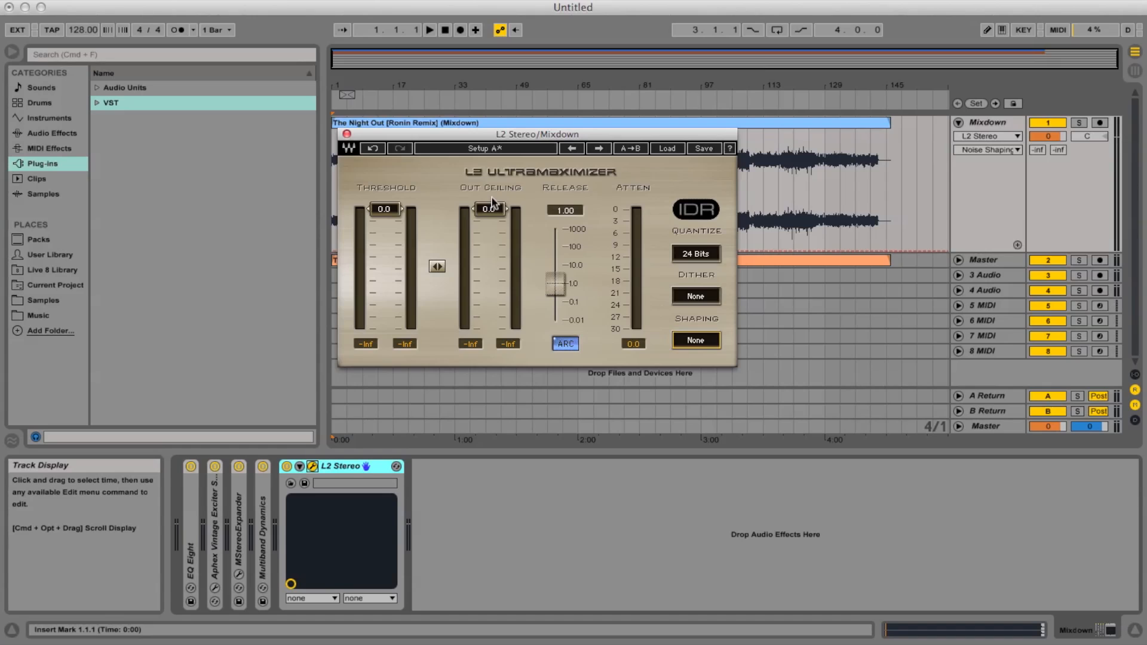
Set the L2 threshold to -9.0 and the out ceiling to -0.3, close the plug-in window and fold the device.
{"action": "left_click_drag", "start_coordinate": [493, 206], "coordinate": [493, 206]}
{"action": "left_click_drag", "start_coordinate": [384, 209], "coordinate": [385, 243]}
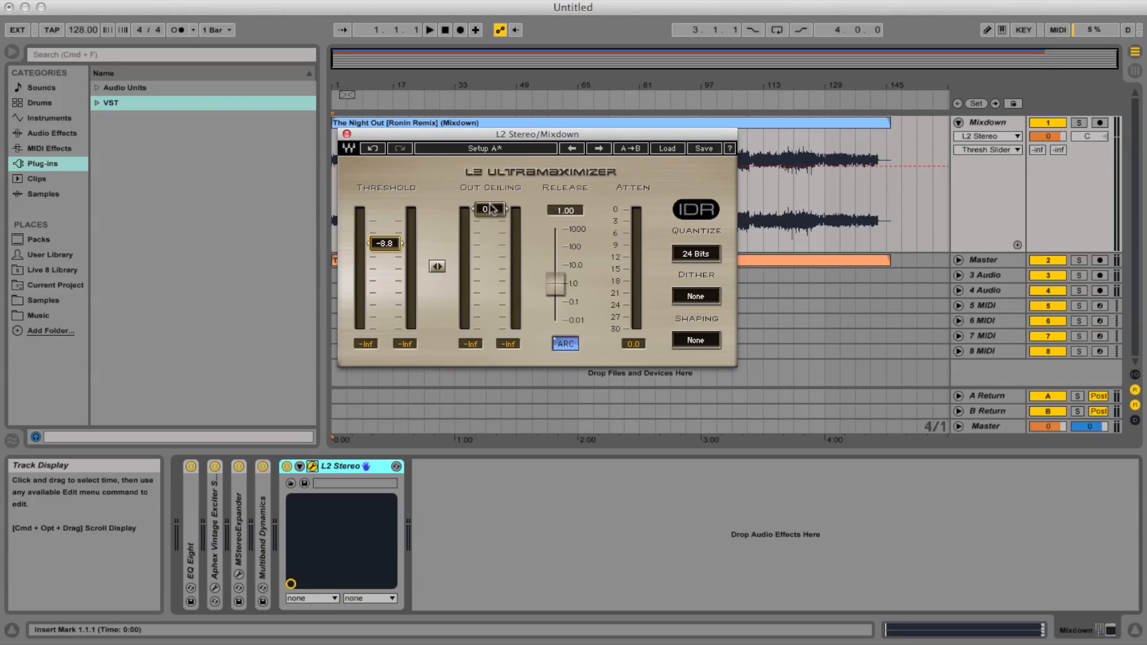
{"action": "left_click_drag", "start_coordinate": [491, 209], "coordinate": [491, 218]}
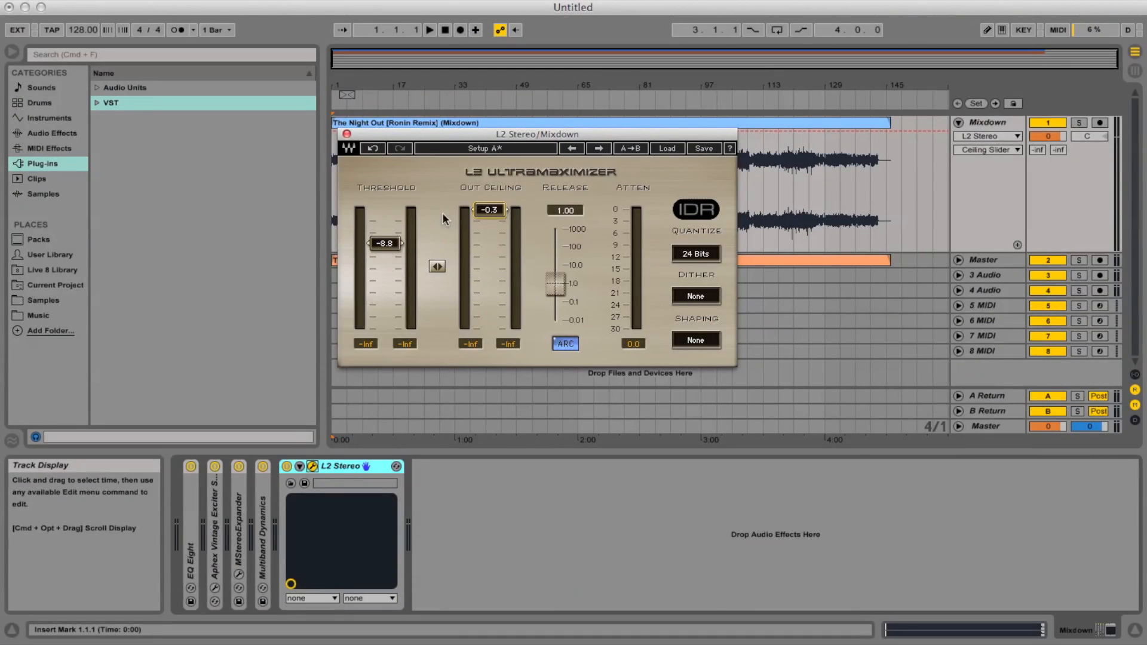
{"action": "left_click_drag", "start_coordinate": [384, 243], "coordinate": [384, 245]}
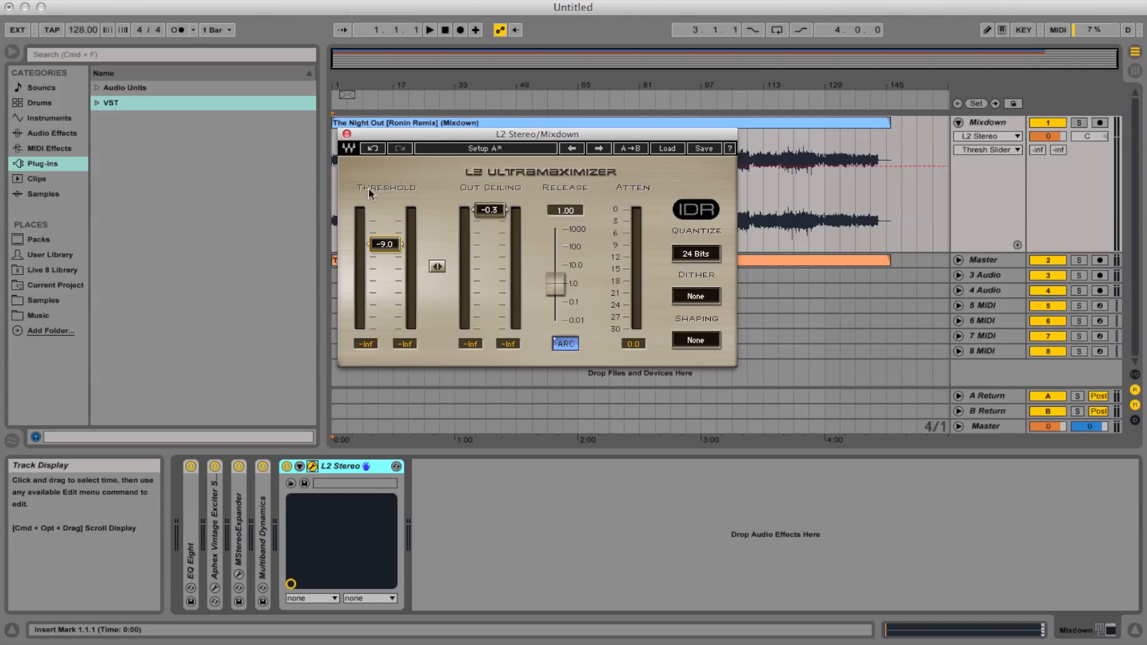
{"action": "left_click", "coordinate": [346, 134]}
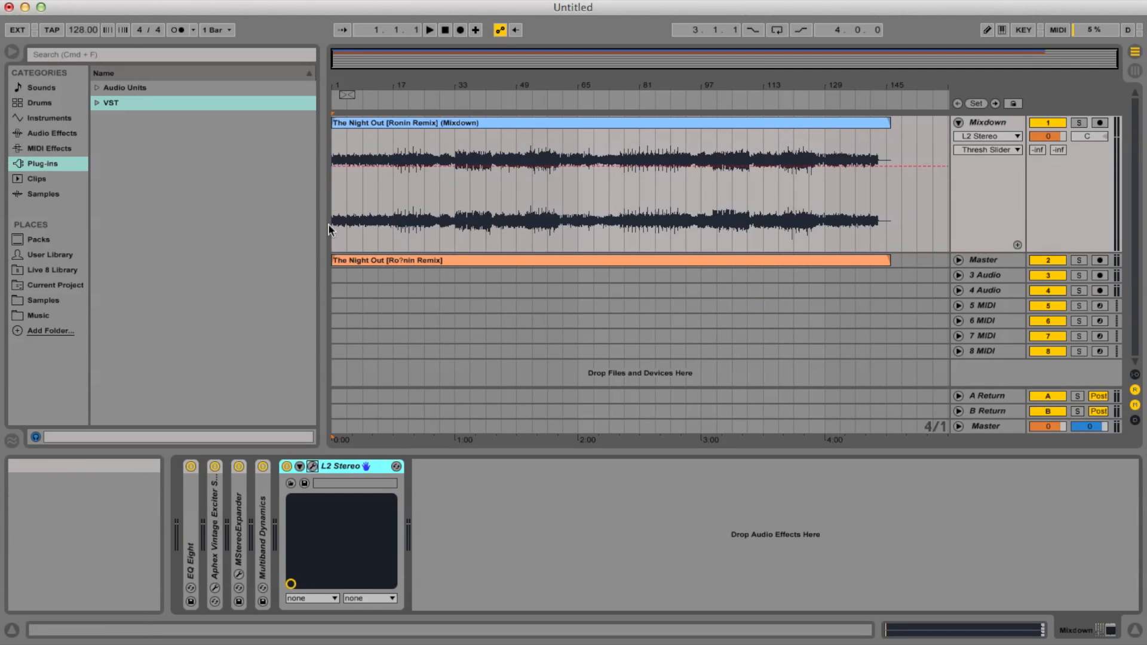
{"action": "double_click", "coordinate": [343, 464]}
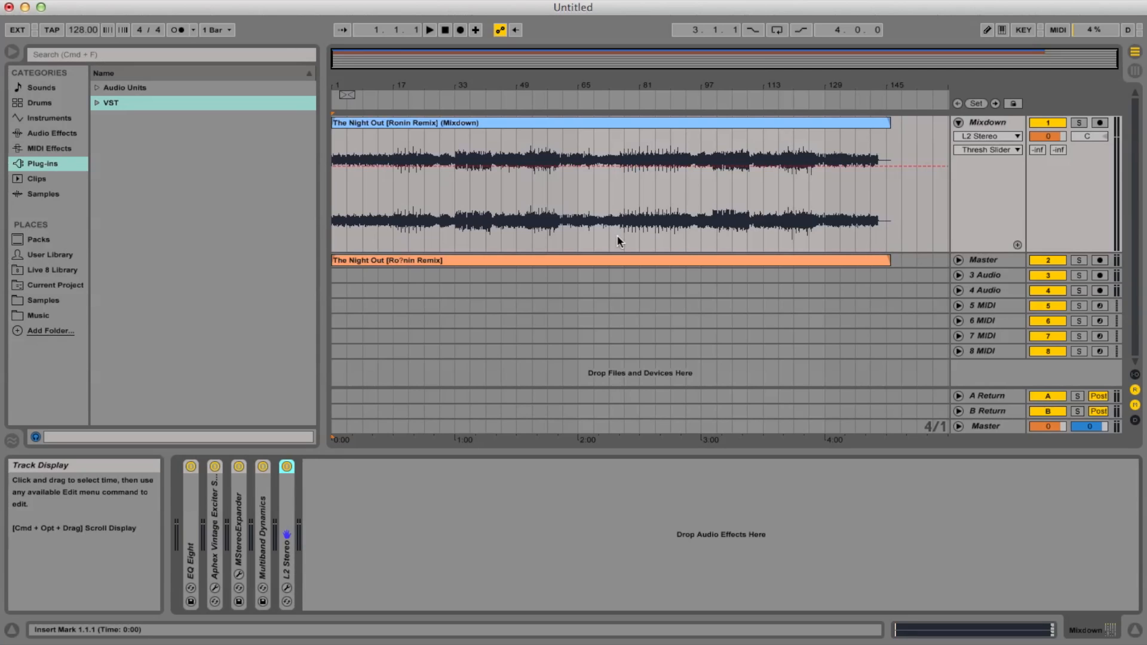
Set the Mixdown track's automation display to None and fold the track.
{"action": "left_click", "coordinate": [976, 136]}
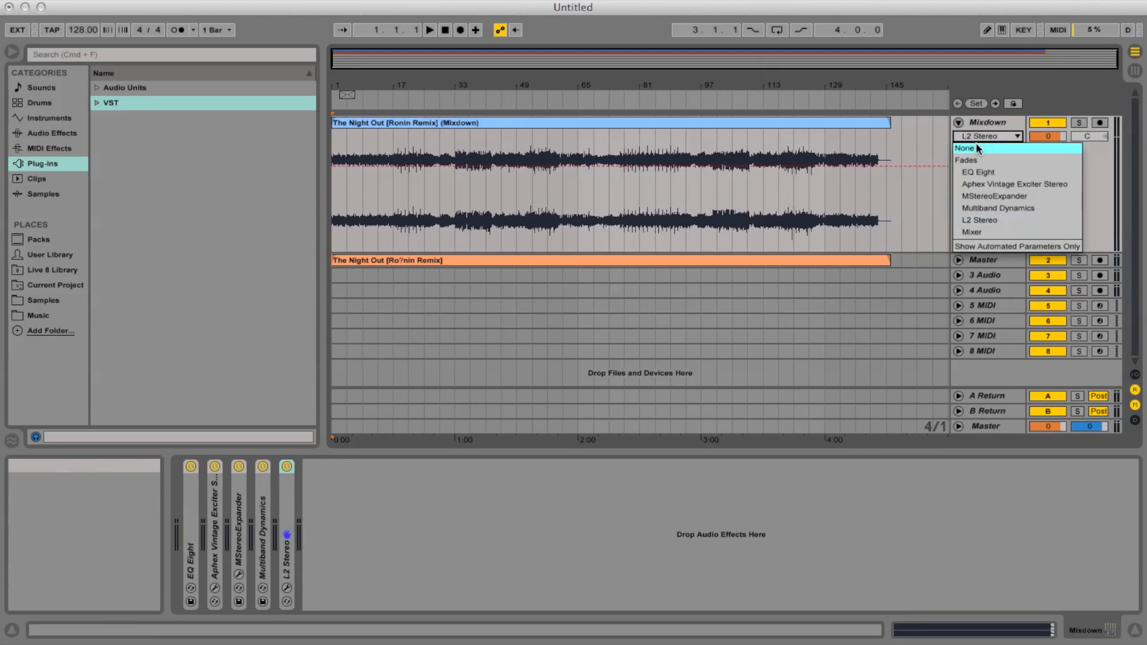
{"action": "left_click", "coordinate": [976, 147]}
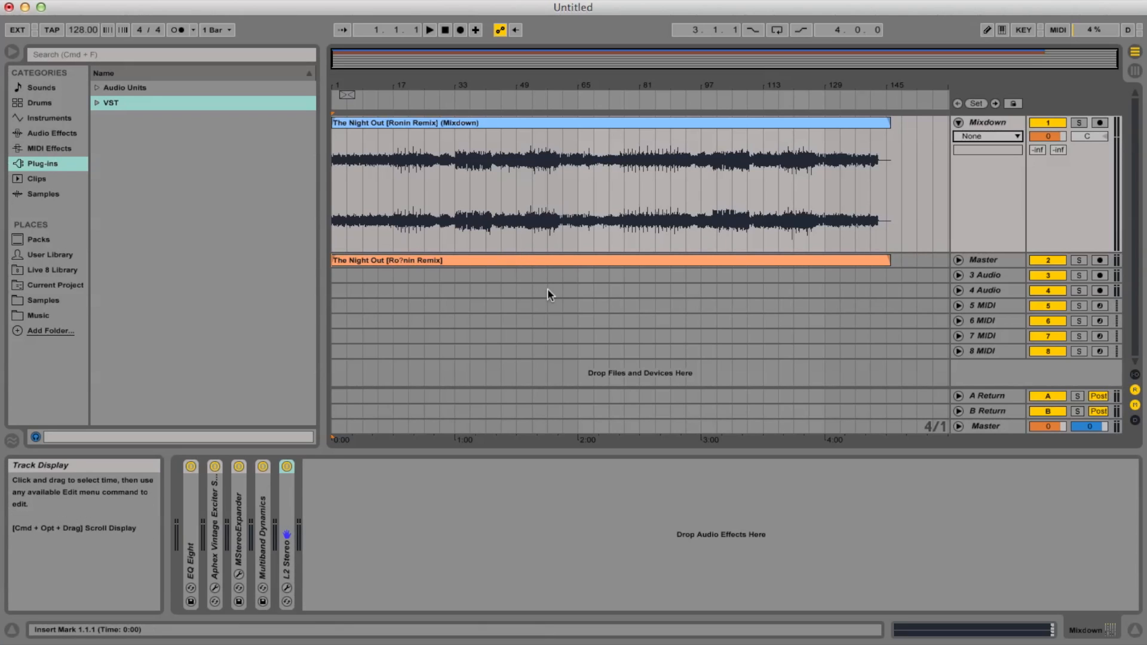
{"action": "left_click", "coordinate": [959, 123]}
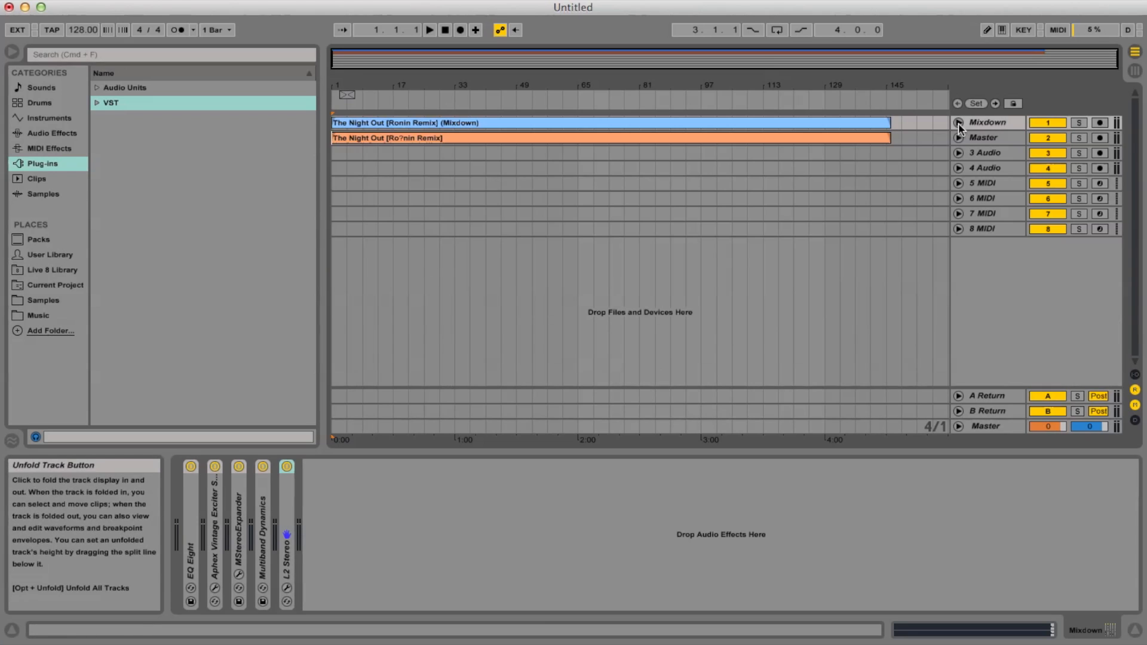